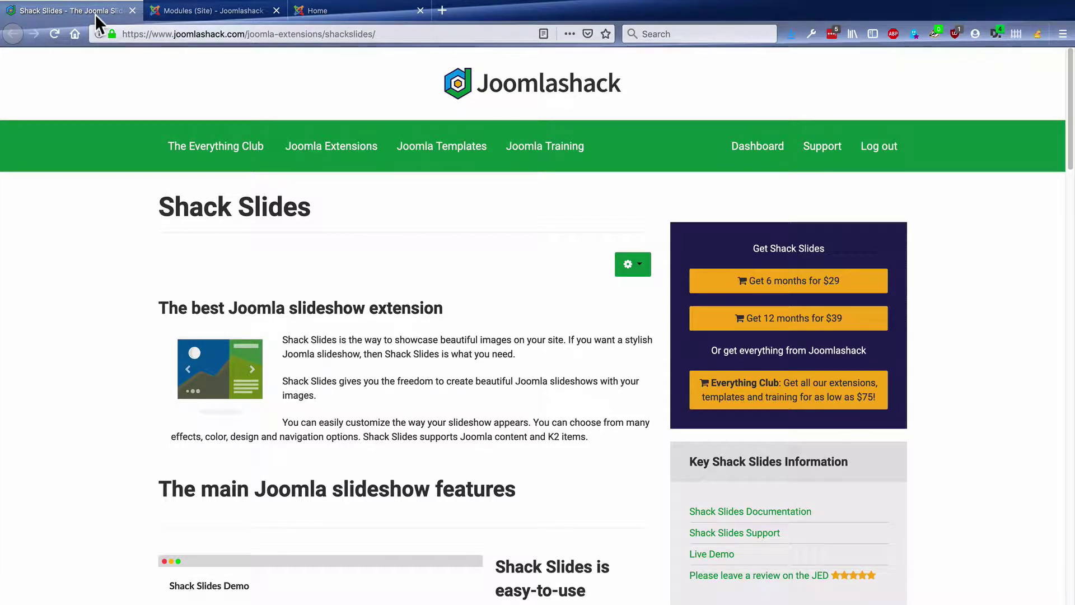
Switch to the Modules (Site) admin list, where Shack Slides Pro sits in position-1.
left_click(180, 12)
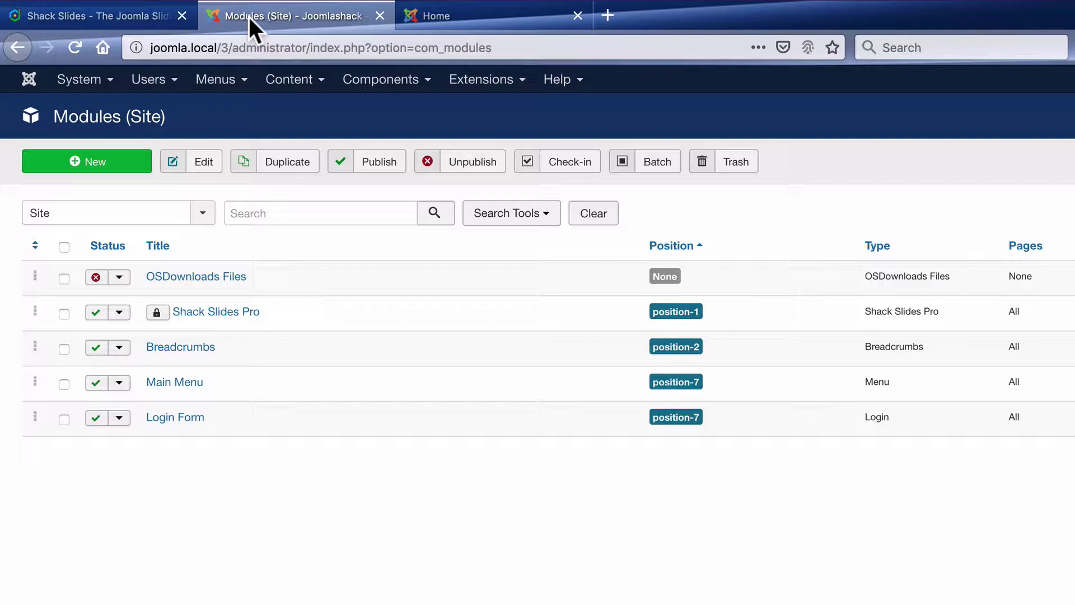
Set Shack Slides Pro's slide source to Joomla Content, Blog category, and save it.
left_click(224, 313)
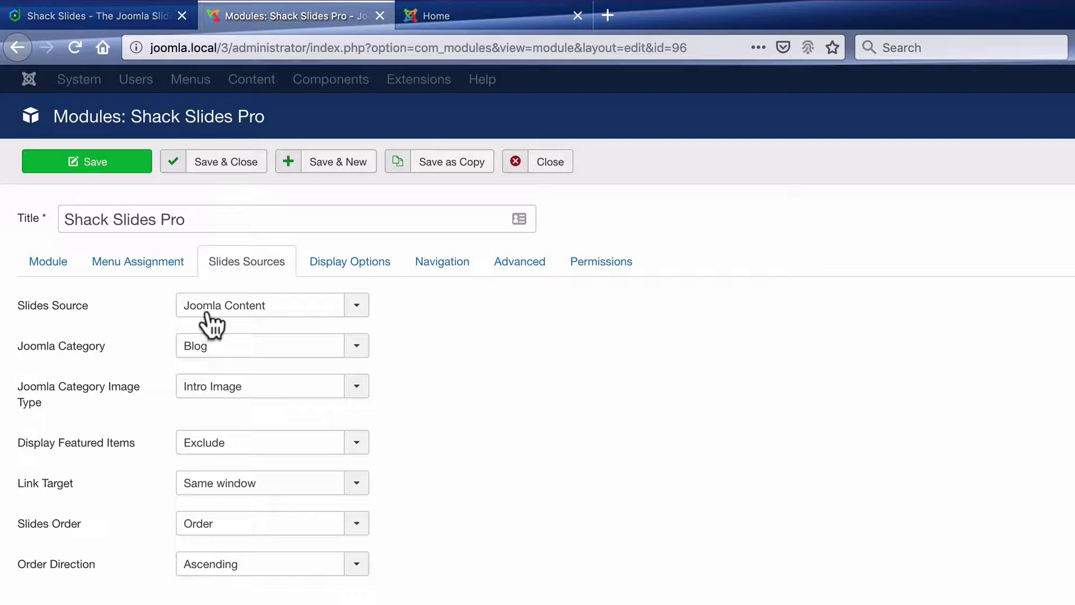
left_click(205, 309)
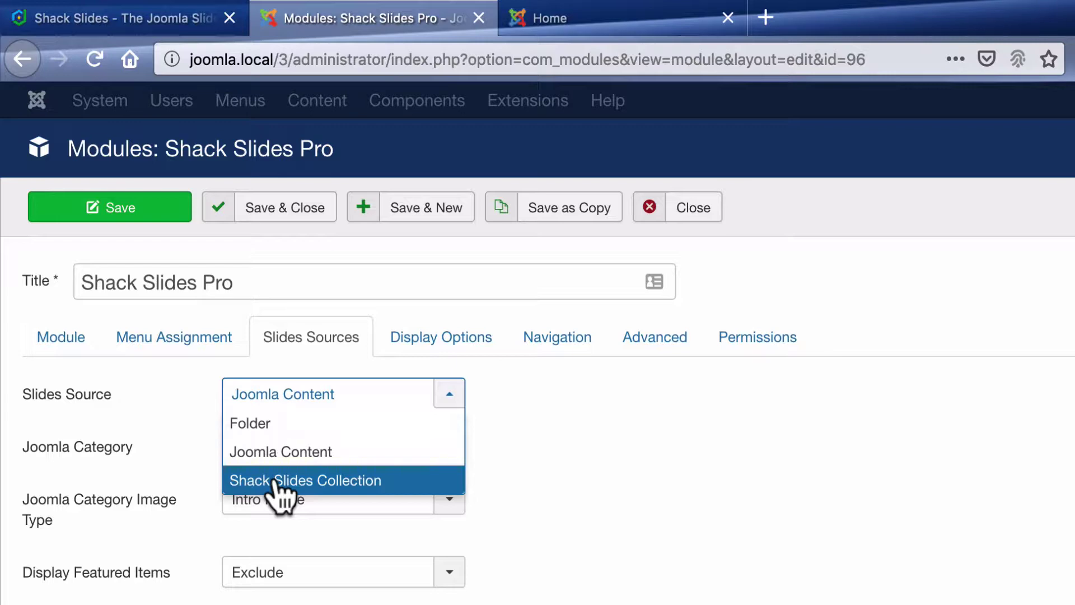
left_click(253, 461)
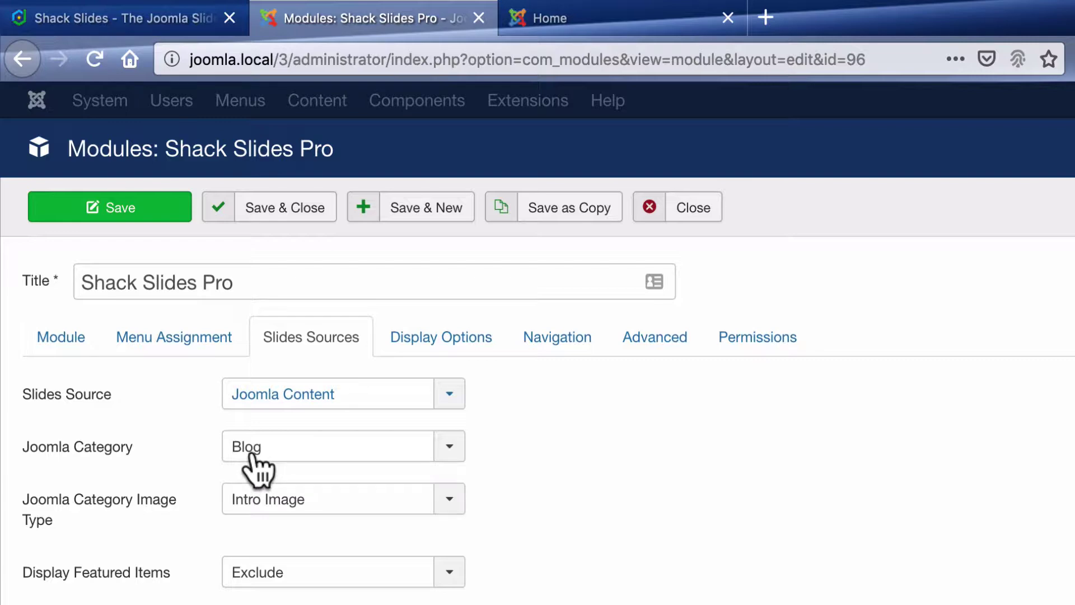
left_click(252, 454)
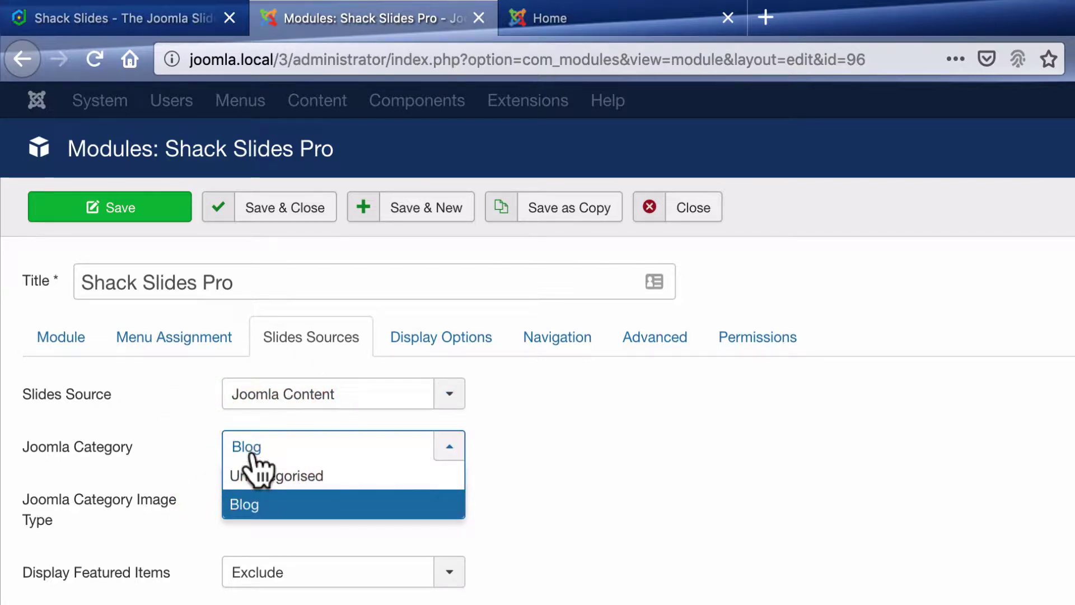
left_click(216, 454)
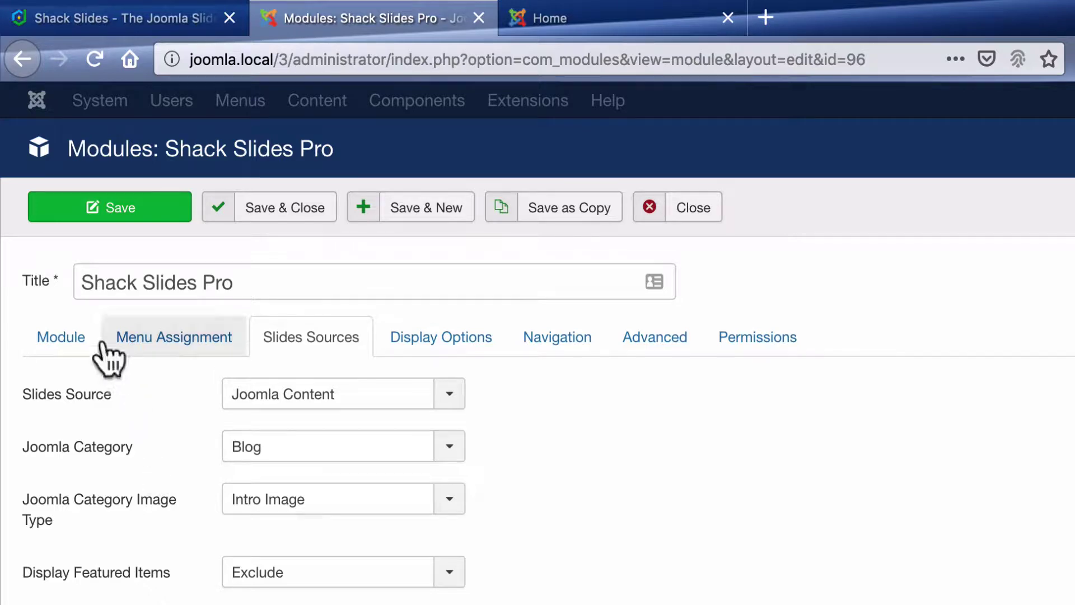
left_click(125, 209)
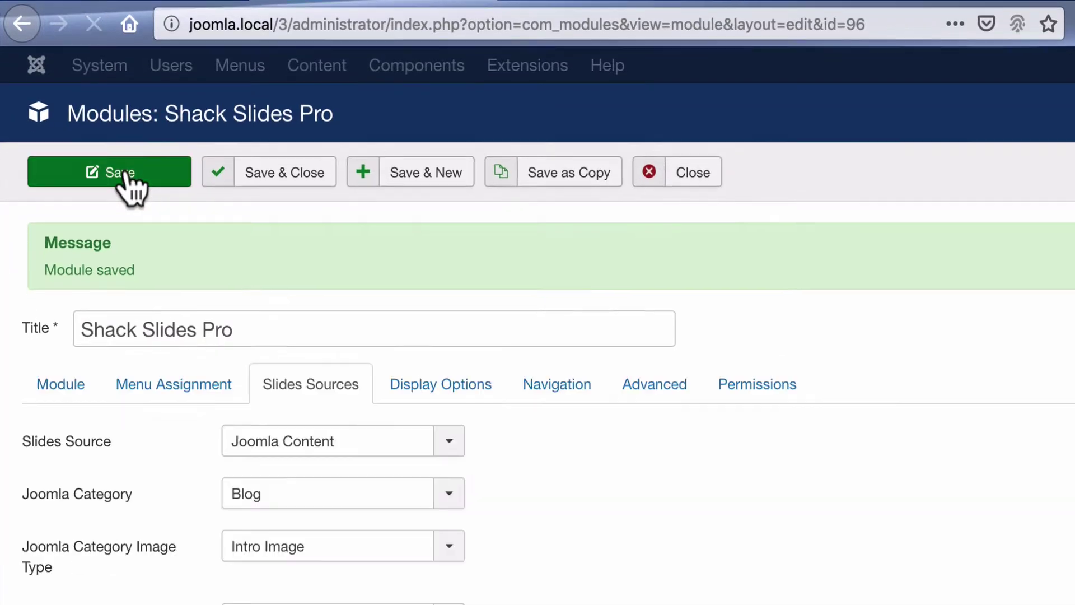
Close the module and go to the Articles list via Content > Categories.
left_click(268, 206)
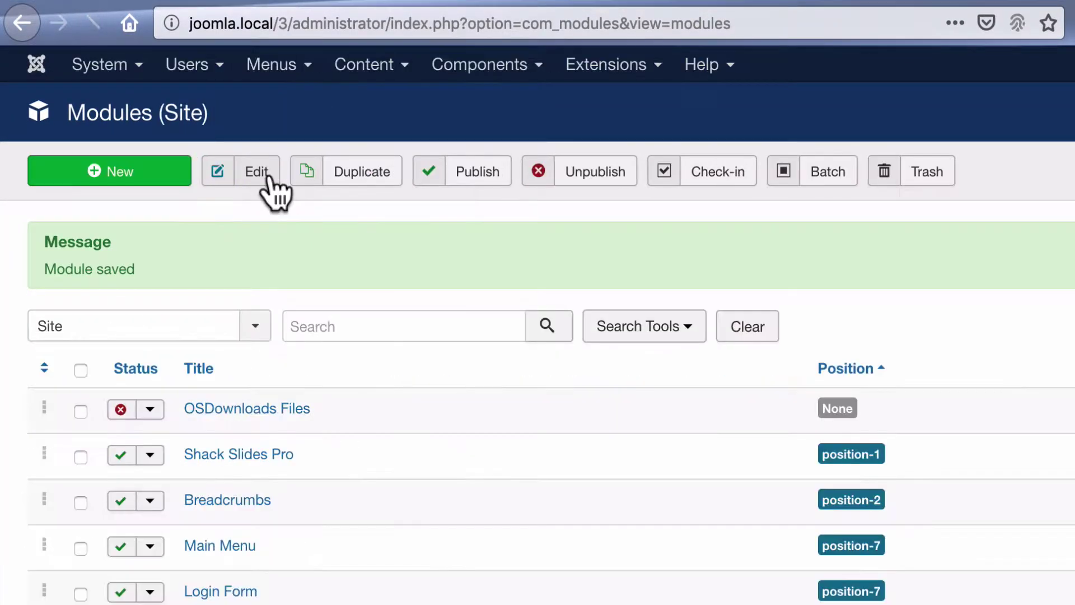
left_click(369, 68)
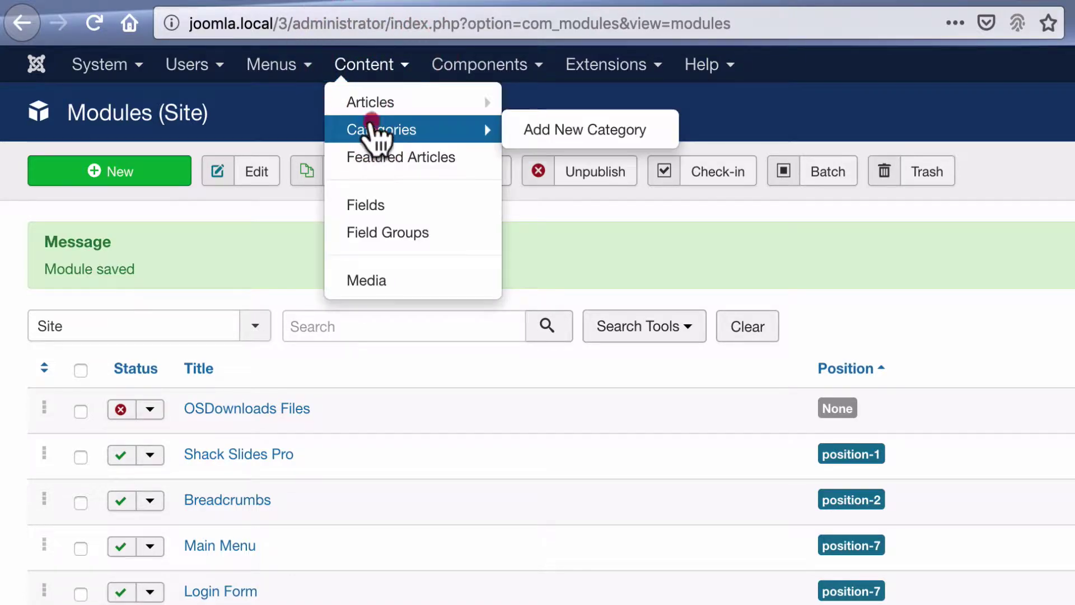
left_click(372, 131)
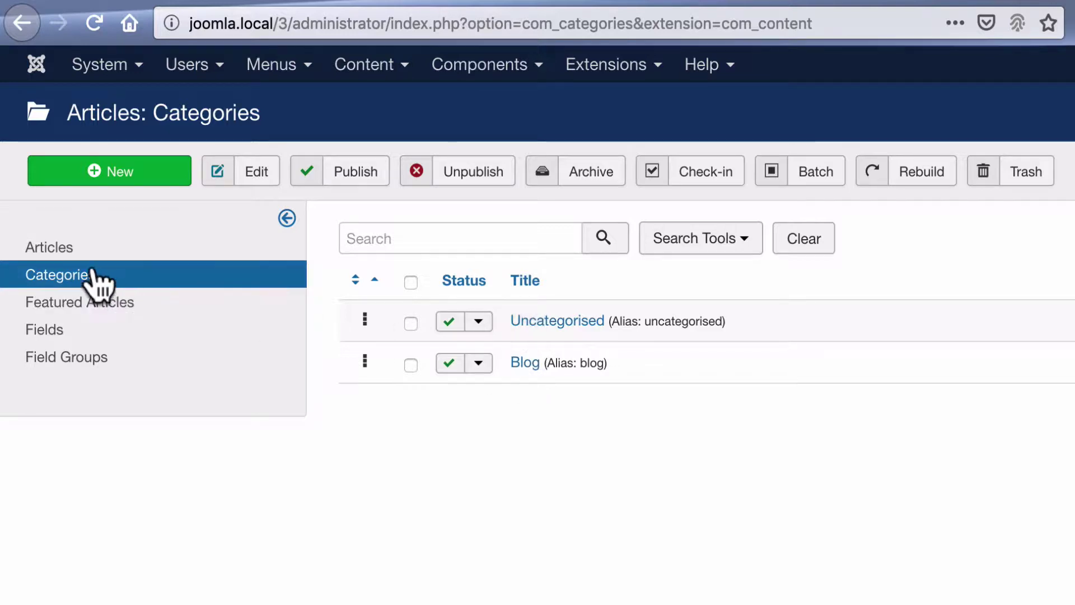
left_click(75, 253)
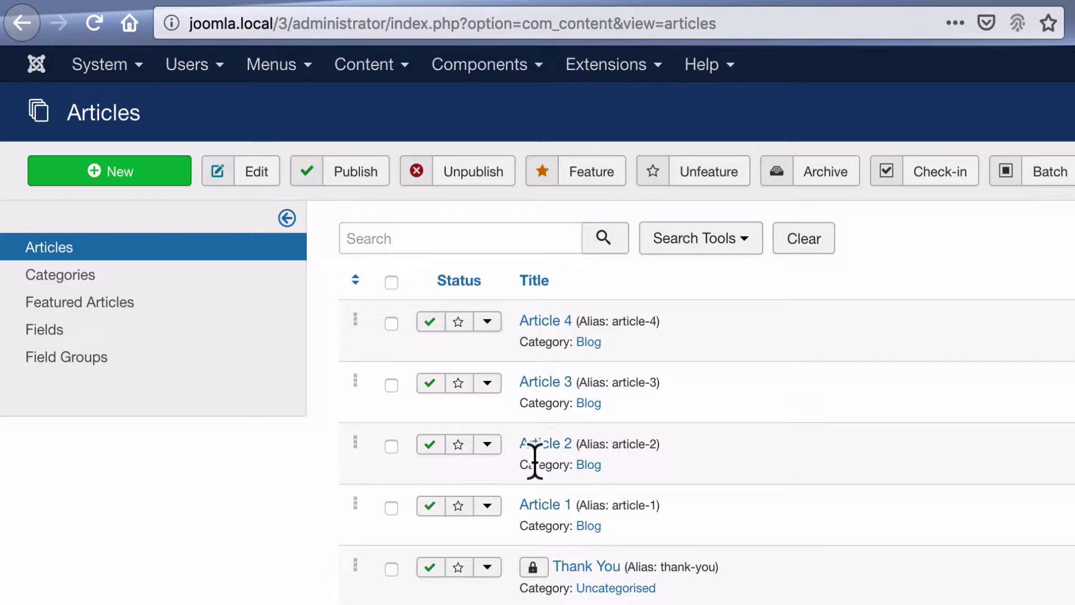
Confirm Article 1's intro image is images/headers/blue-flower.jpg, then save and close it.
left_click(542, 504)
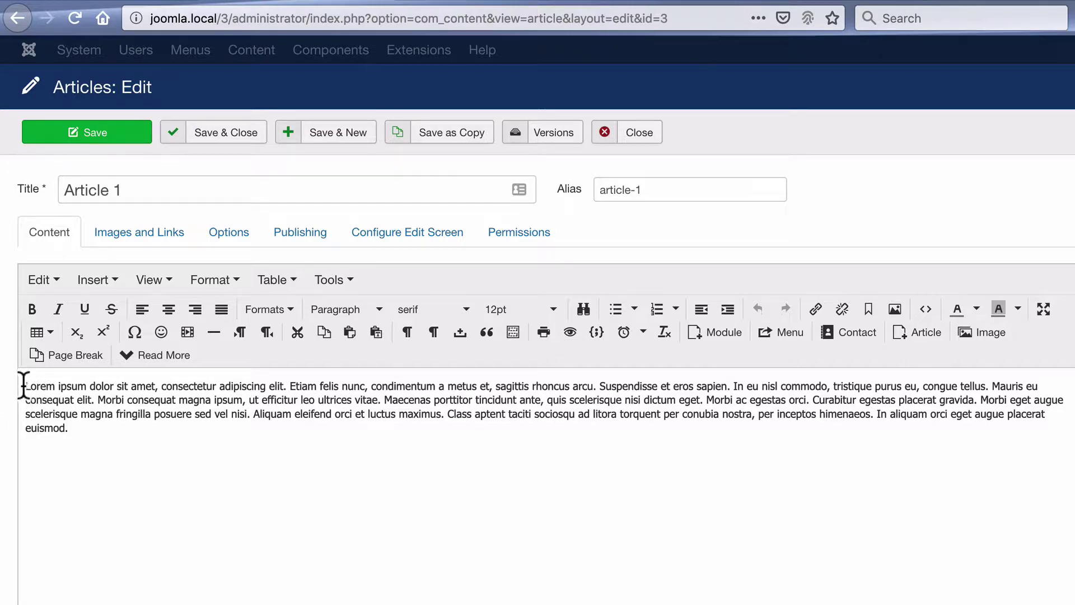
left_click(129, 241)
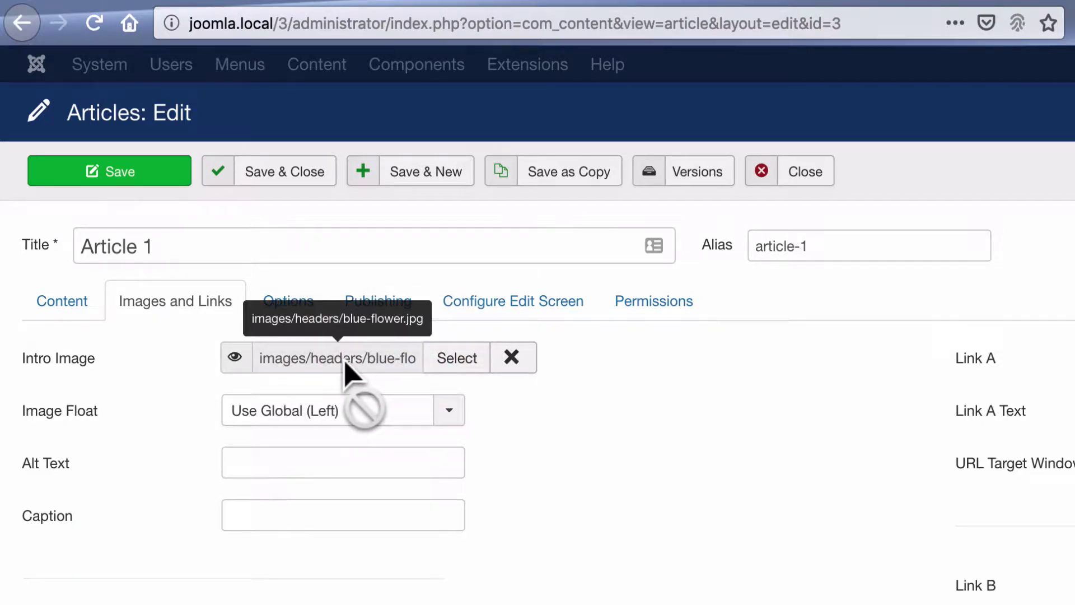
mouse_move(244, 361)
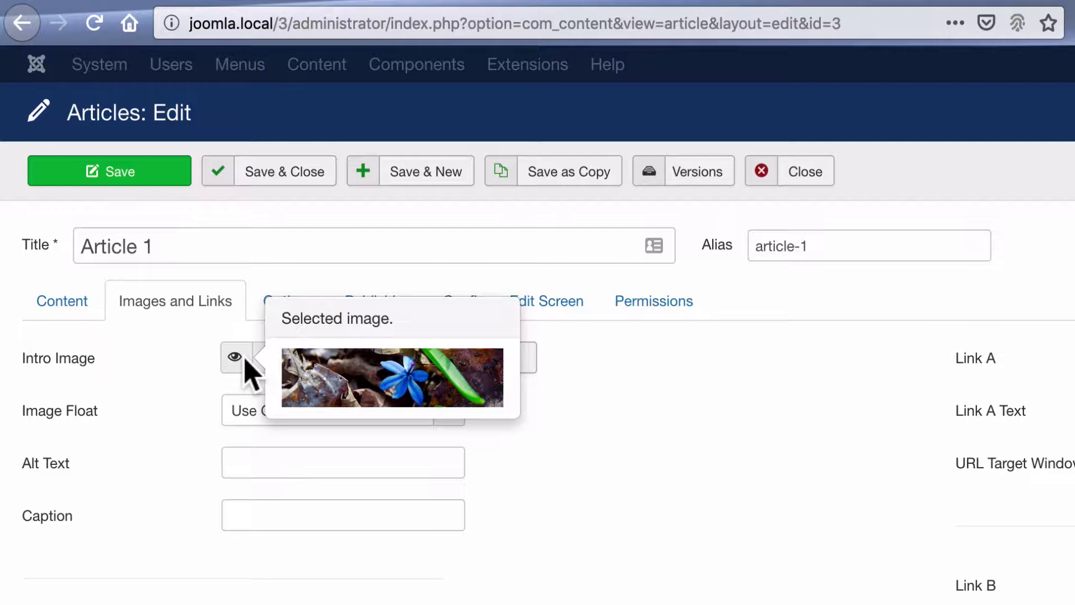
left_click(272, 178)
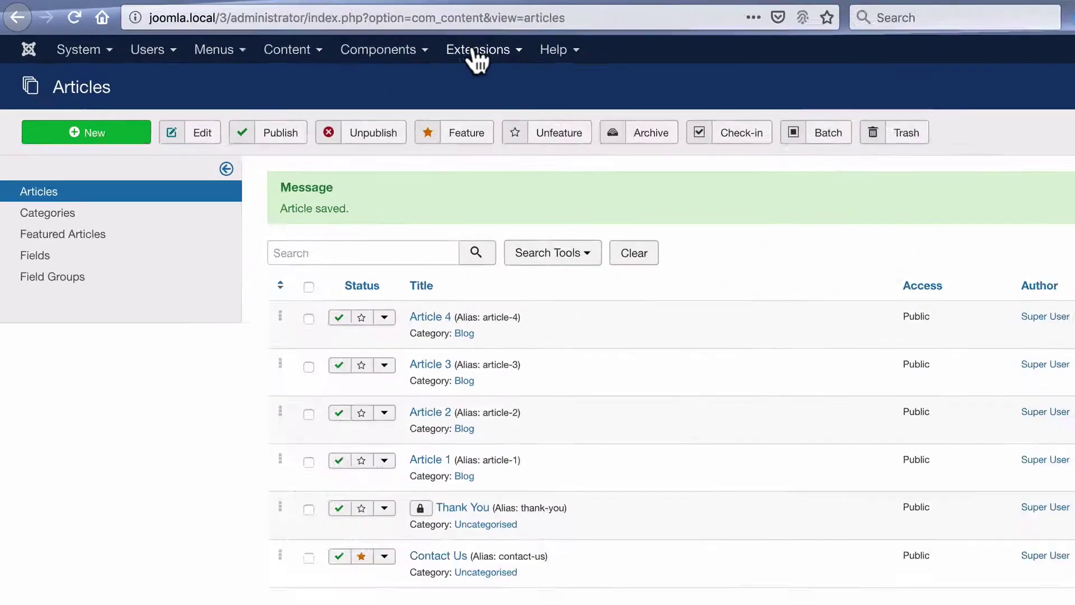
Reopen Shack Slides Pro from Extensions > Modules, keeping Intro Image as category image type.
left_click(350, 36)
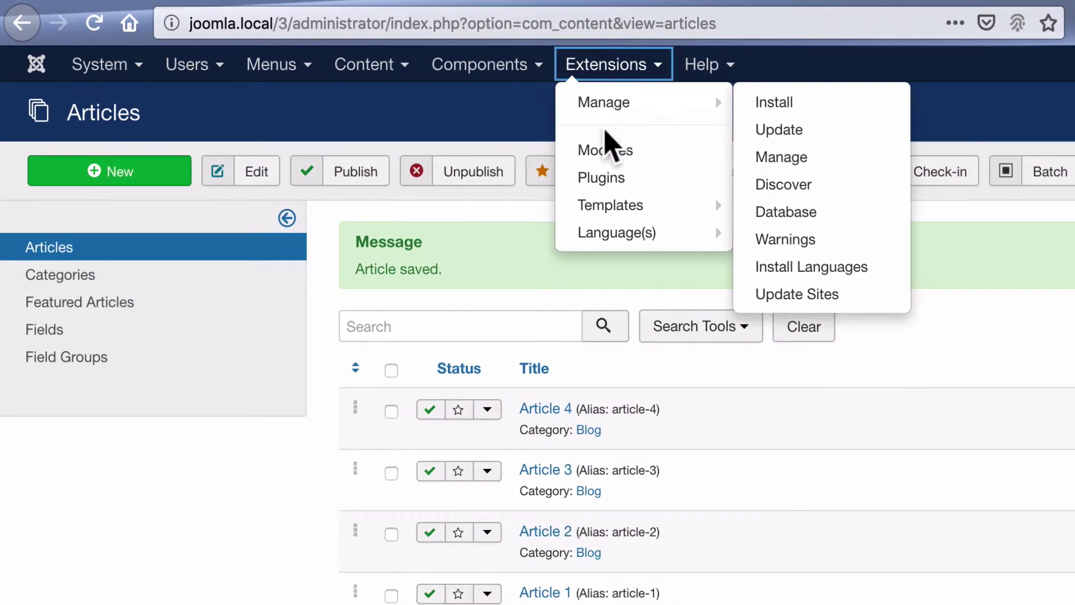
left_click(600, 149)
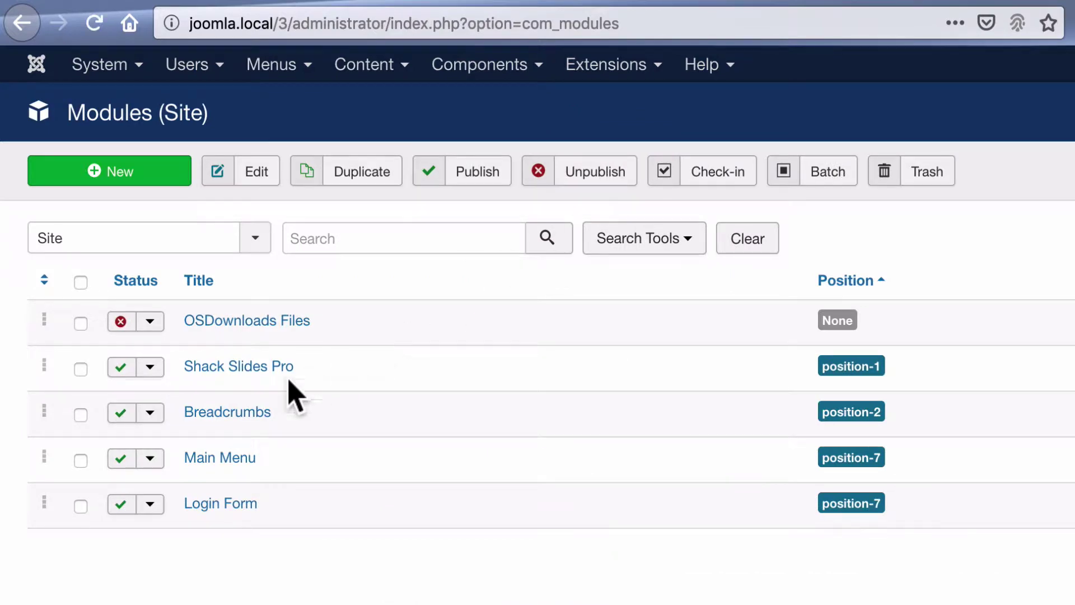
left_click(223, 369)
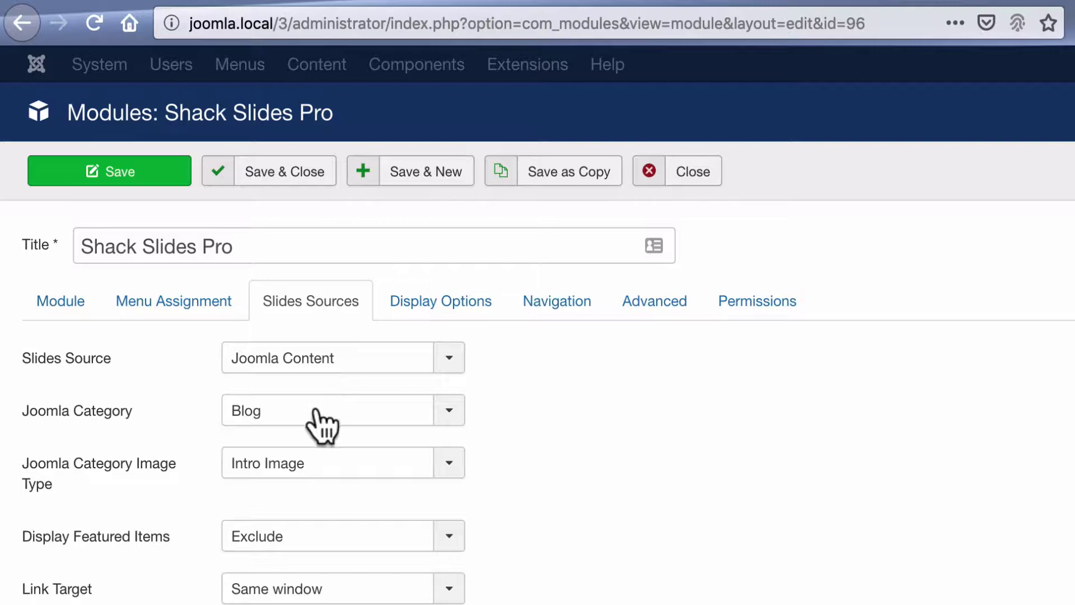
left_click(288, 469)
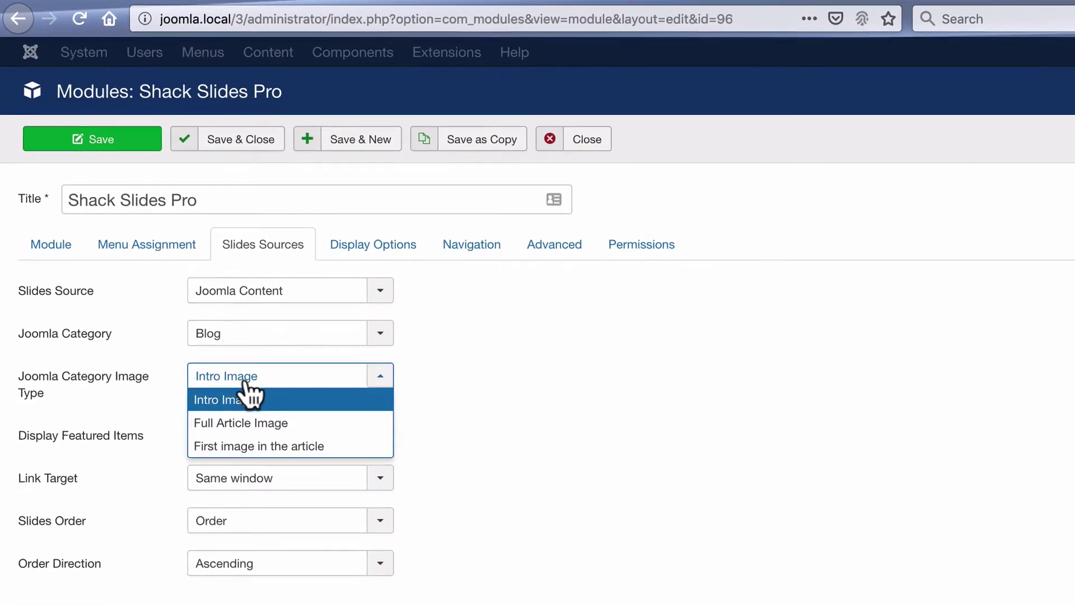
left_click(558, 395)
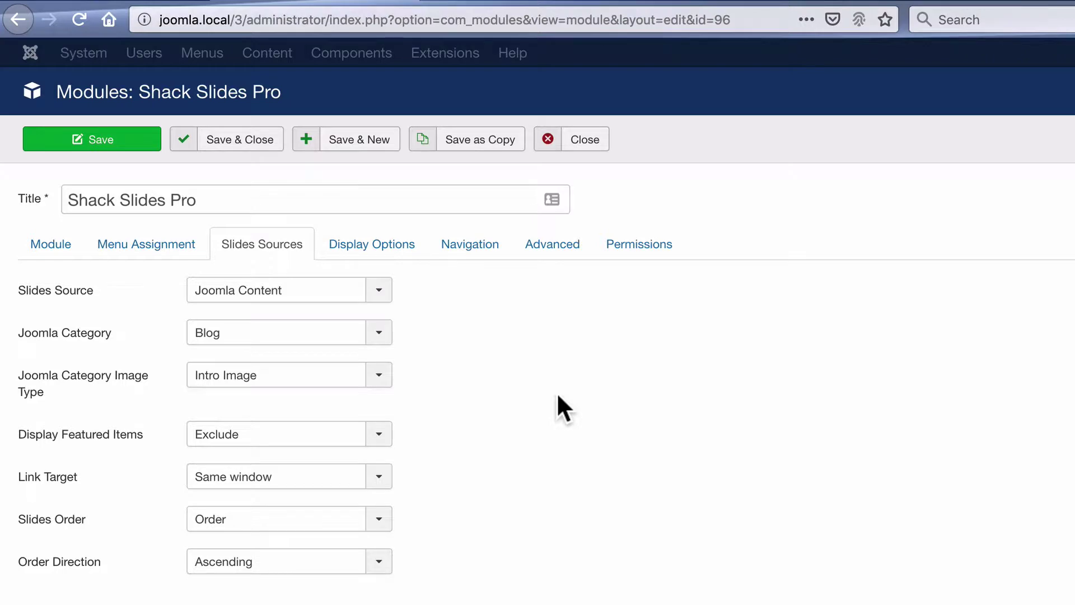
Check the module is published in position-1, then view the front-page slideshow.
left_click(51, 243)
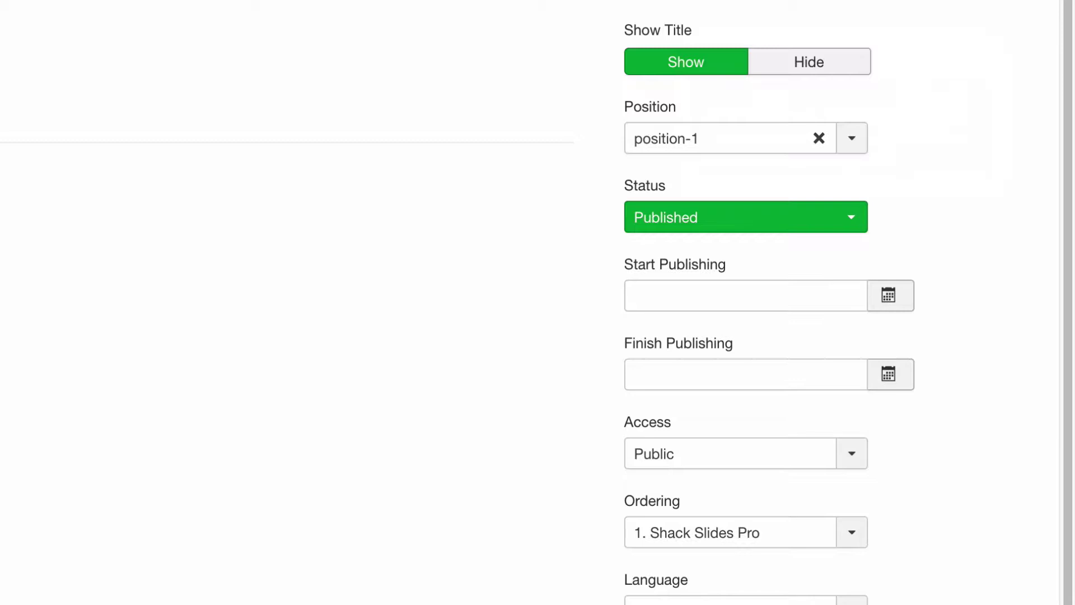
left_click(333, 8)
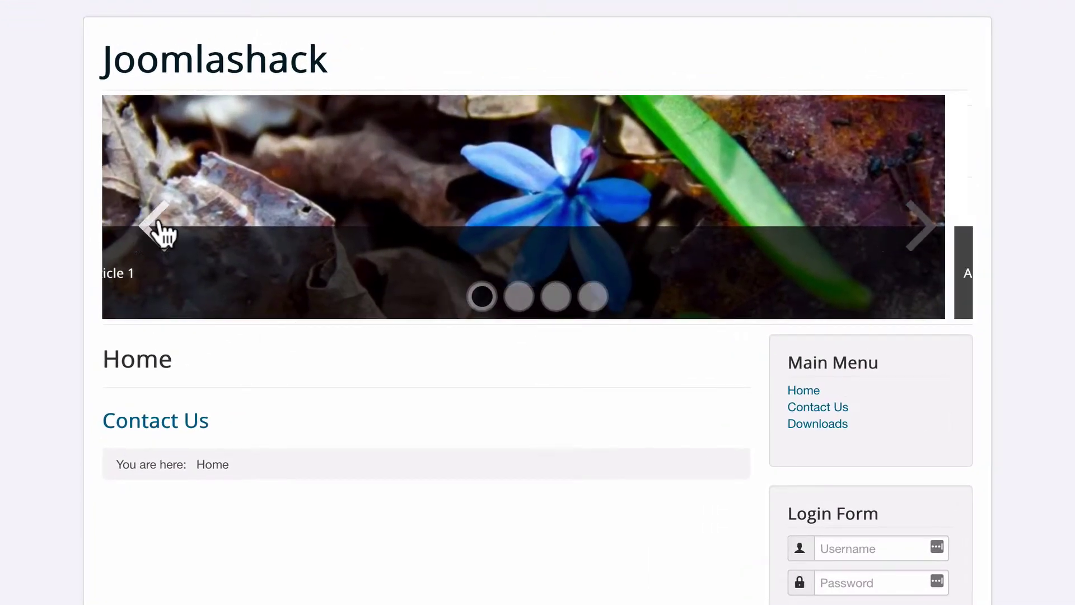
Cycle the slideshow back through Article 3 and Article 2, then jump to Article 1.
left_click(157, 225)
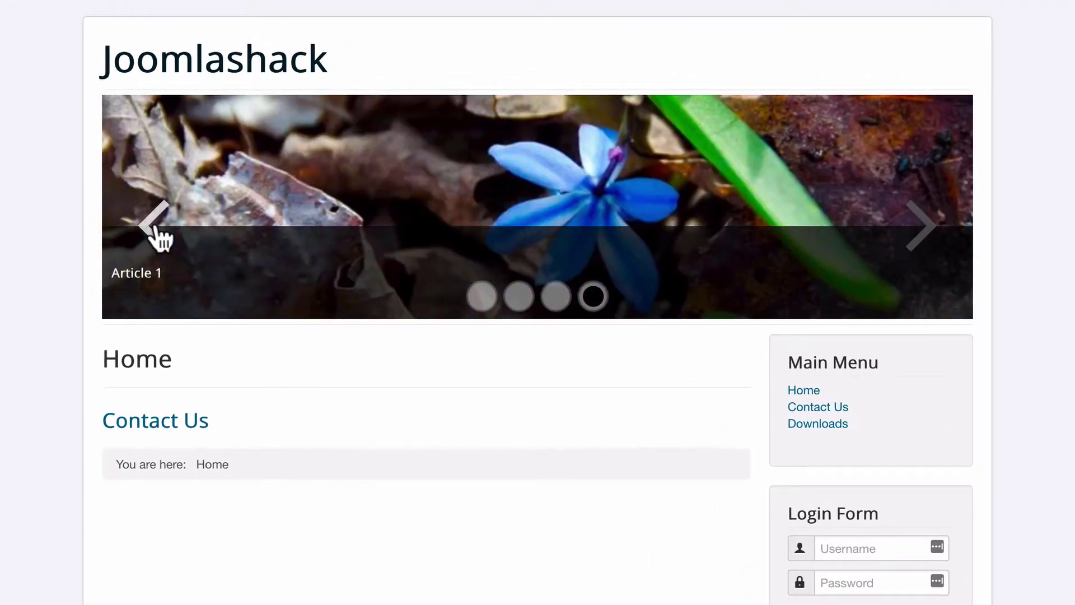
left_click(157, 225)
left_click(157, 225)
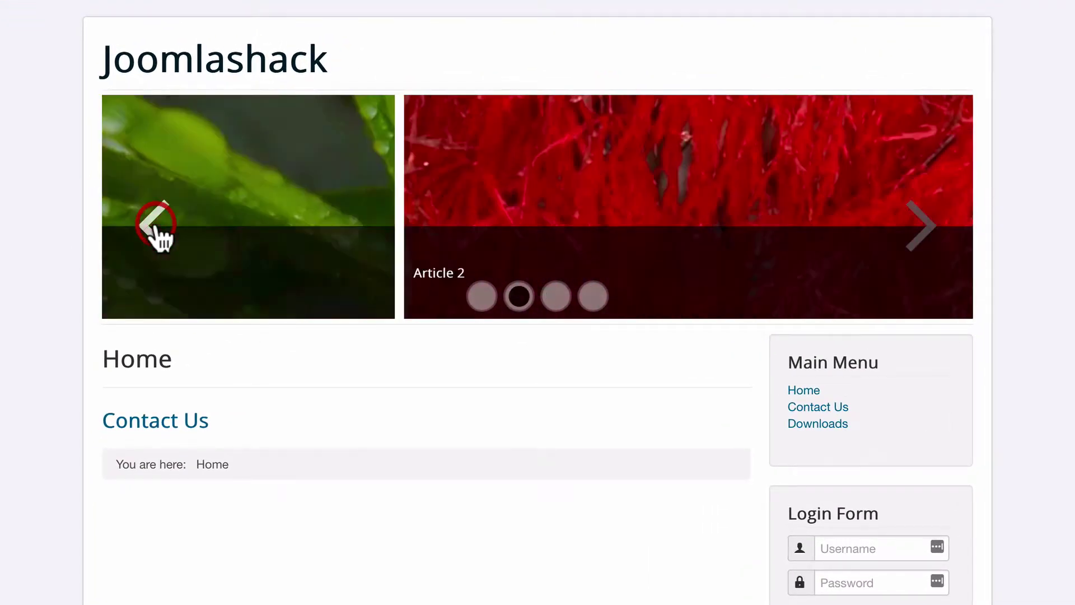
left_click(156, 227)
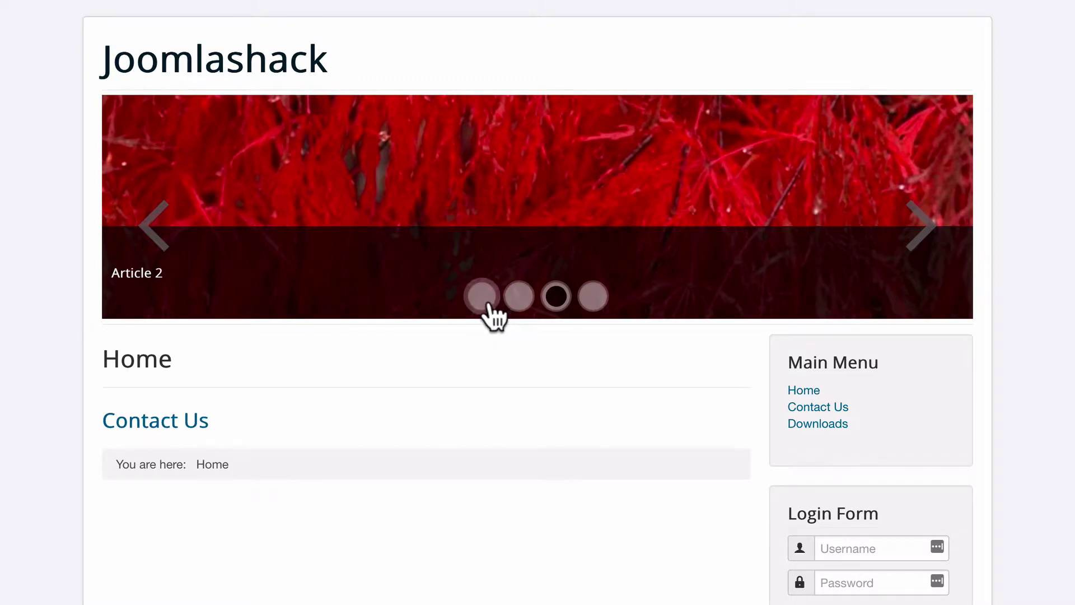
left_click(585, 302)
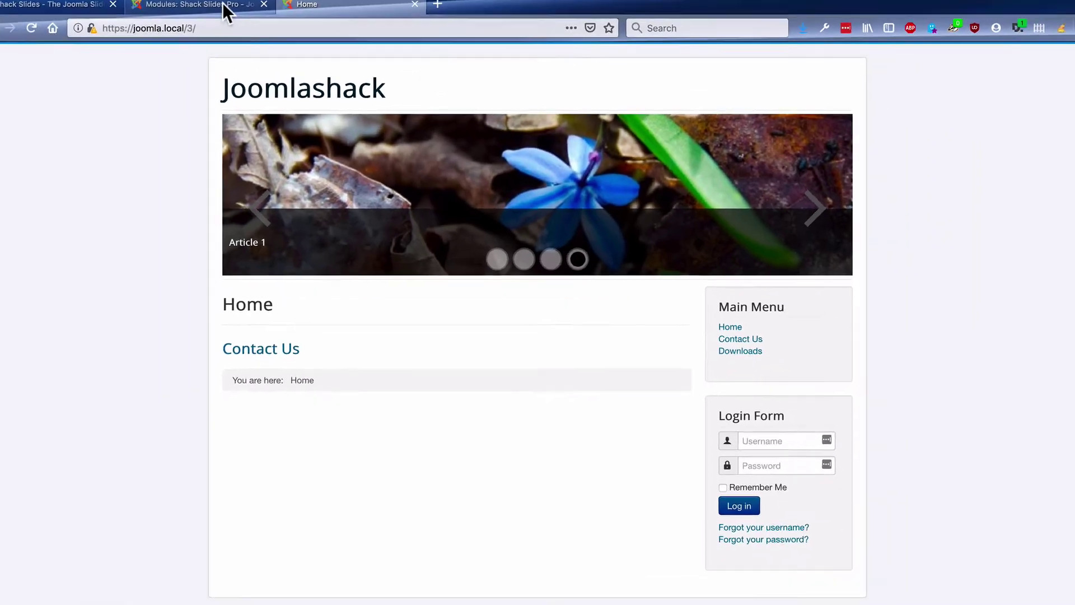
Review the module's Display Options: 300×100 px titles, white on black, 70 opacity.
left_click(237, 11)
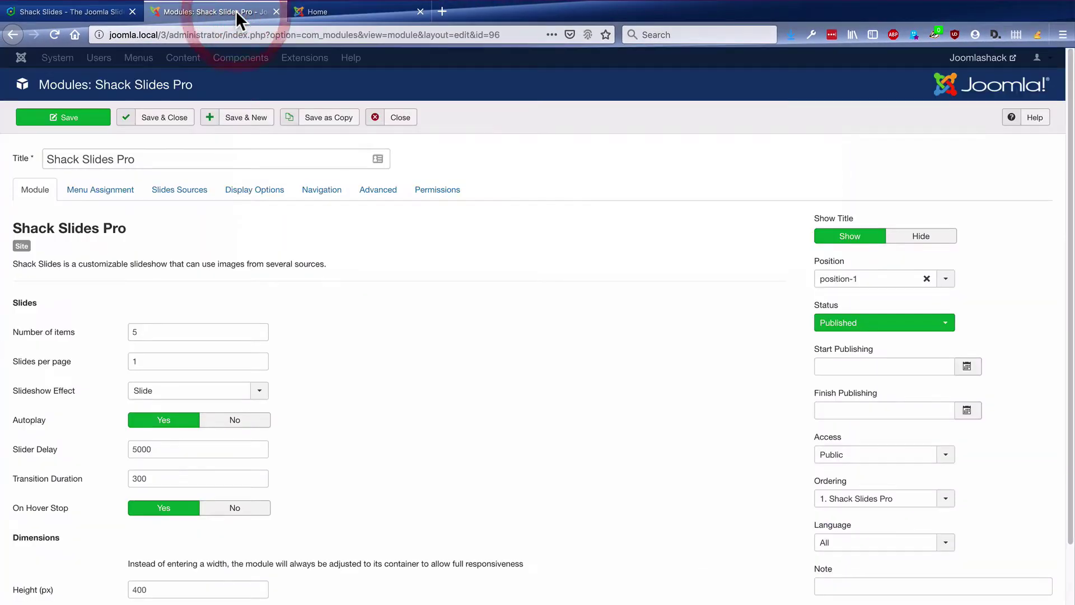
scroll(368, 377, "down", 2)
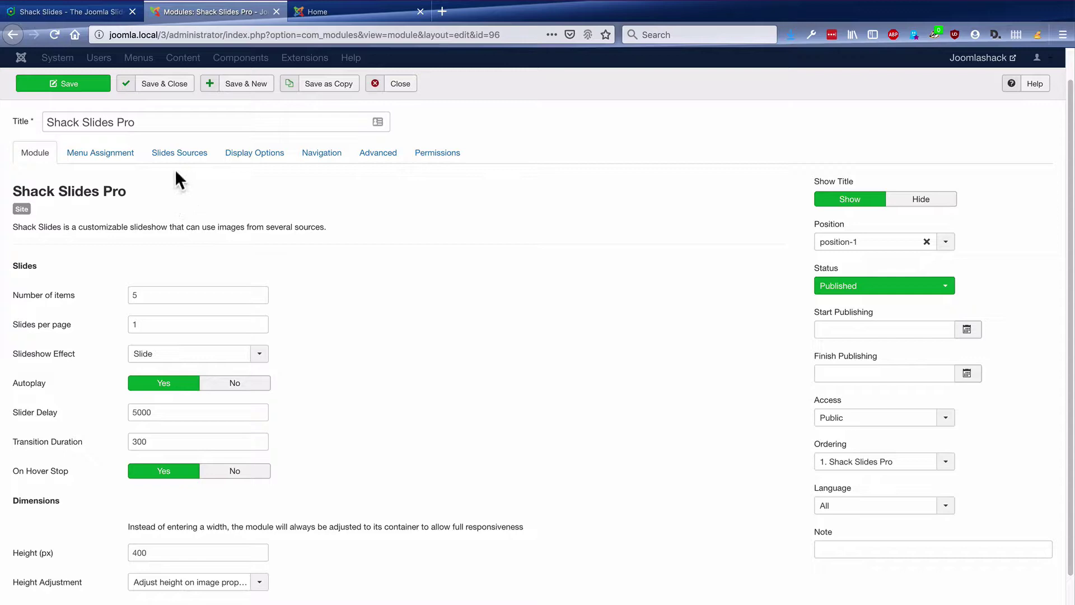
left_click(232, 161)
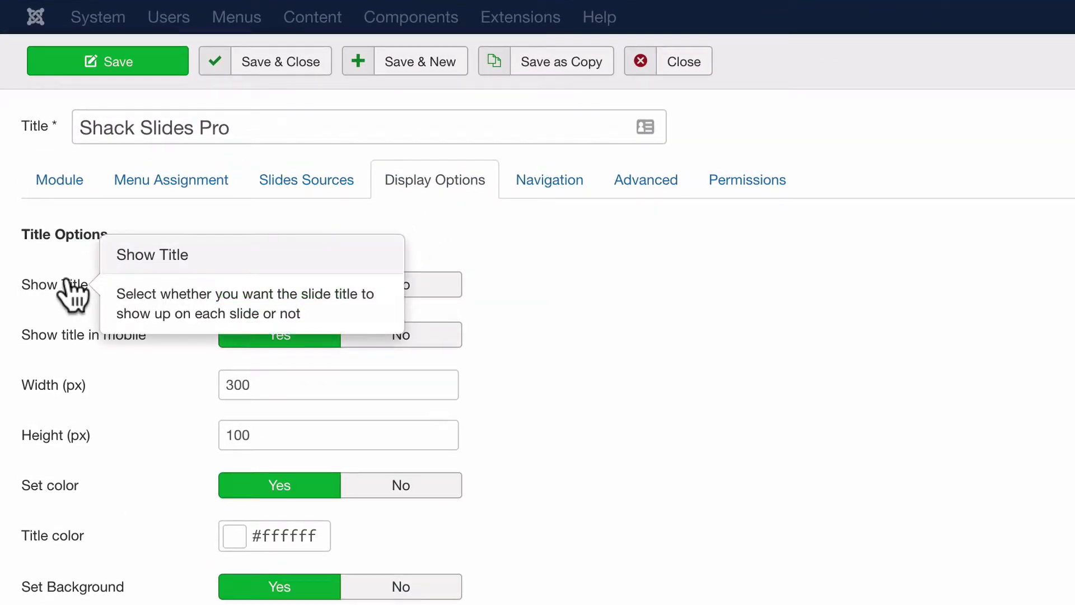
scroll(710, 384, "down", 3)
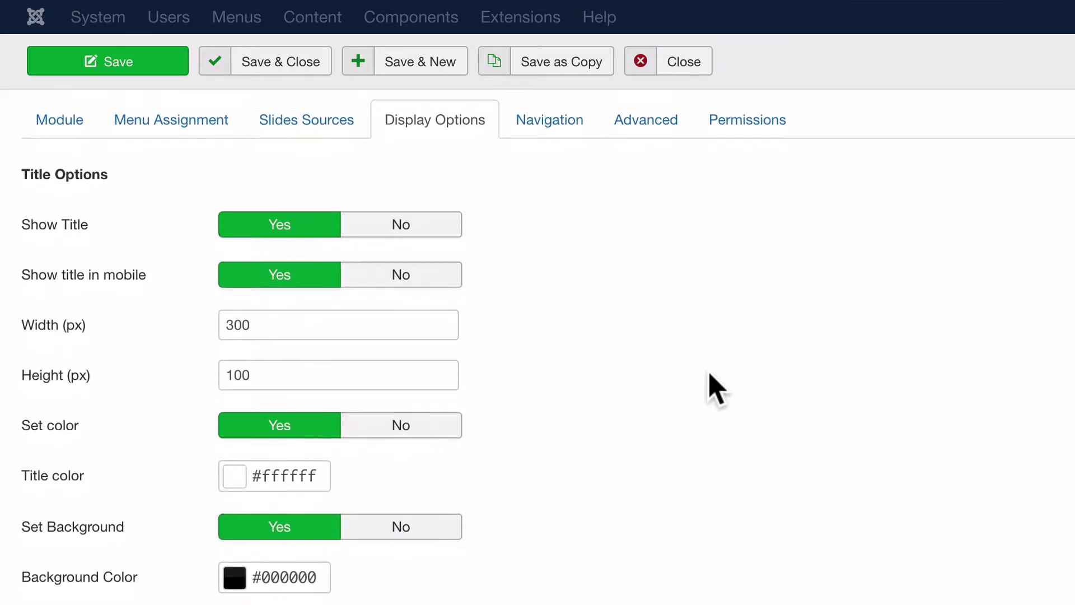
scroll(709, 375, "down", 5)
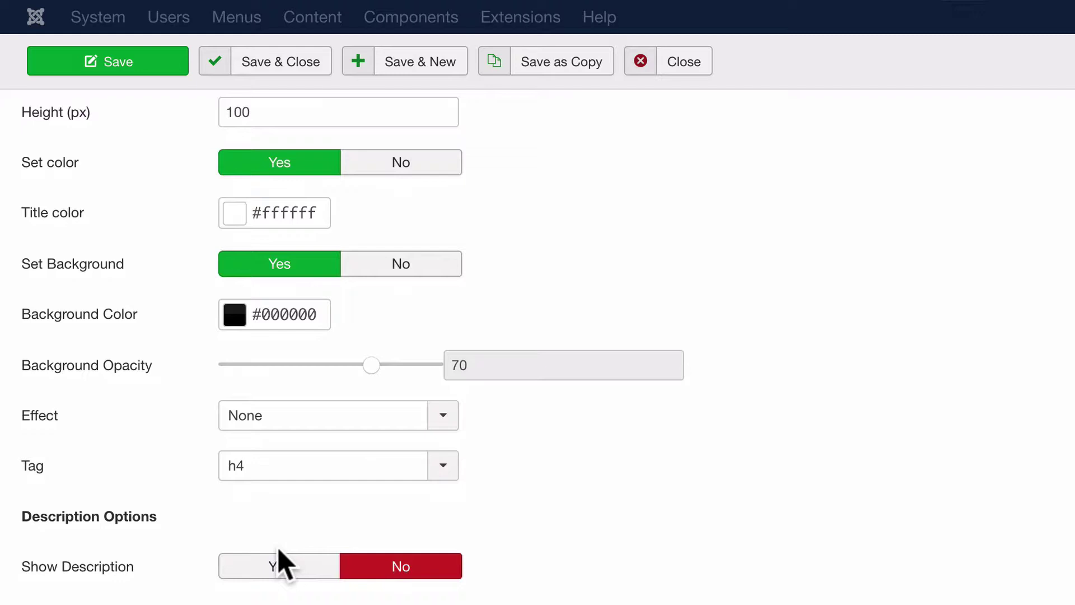
scroll(278, 550, "up", 6)
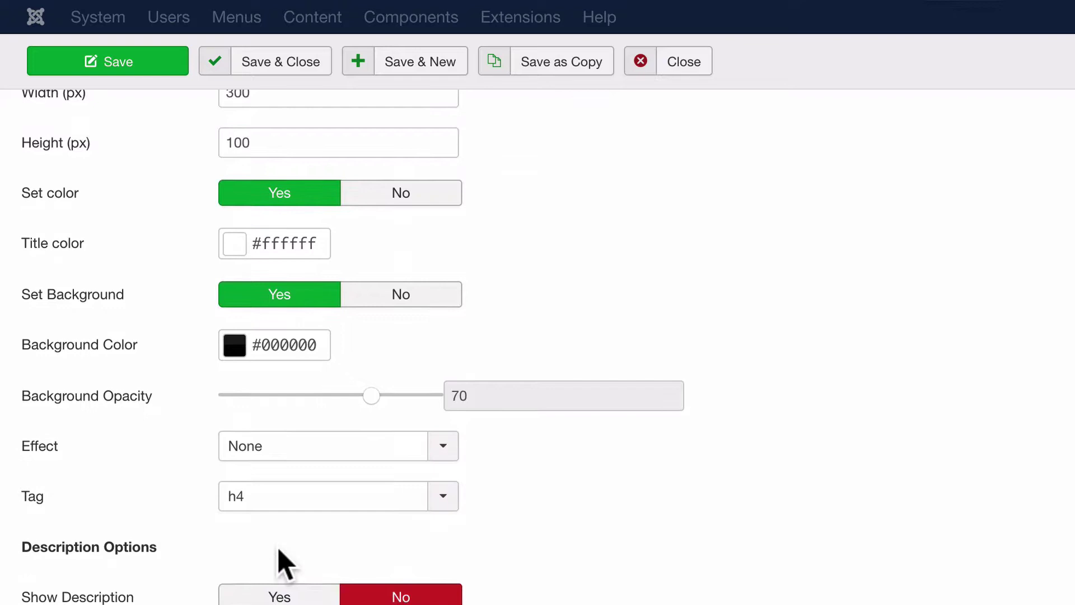
scroll(278, 550, "up", 2)
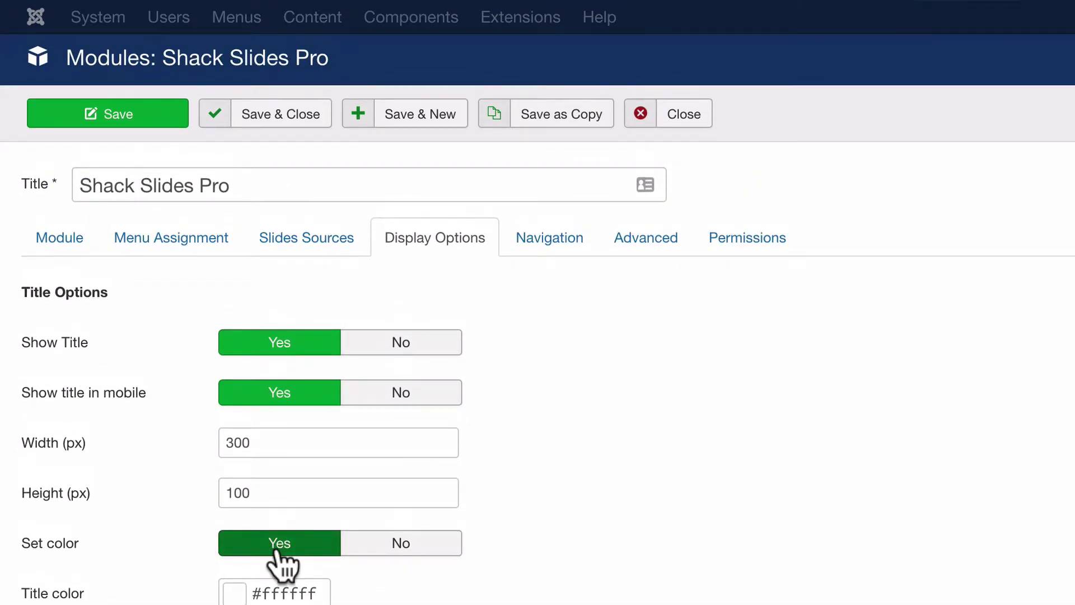
Change the previous/next buttons theme from Medium to Fat in the Navigation settings.
left_click(549, 240)
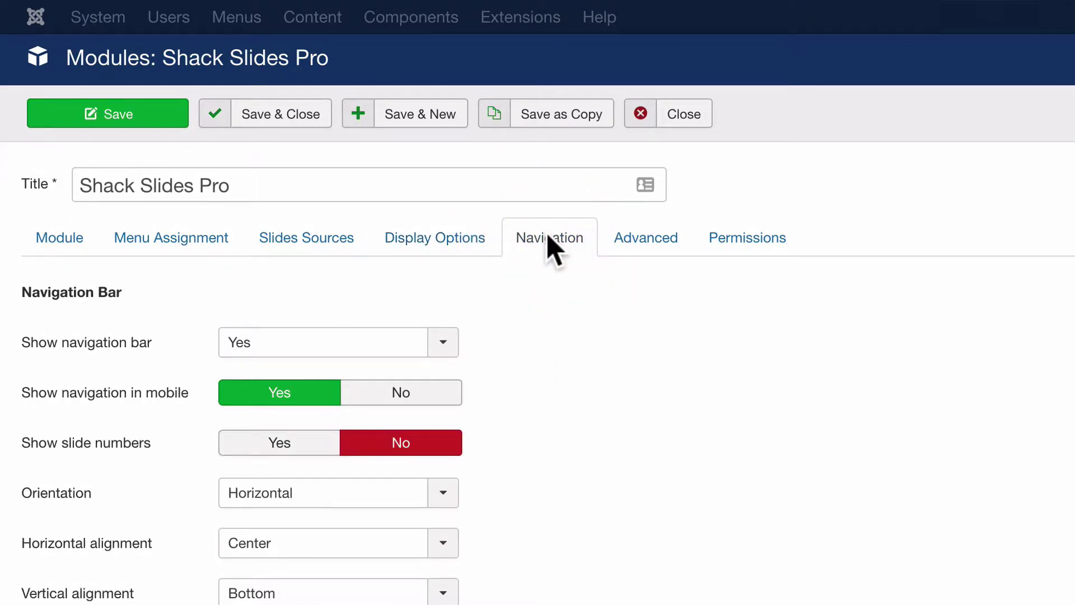
scroll(551, 249, "down", 1)
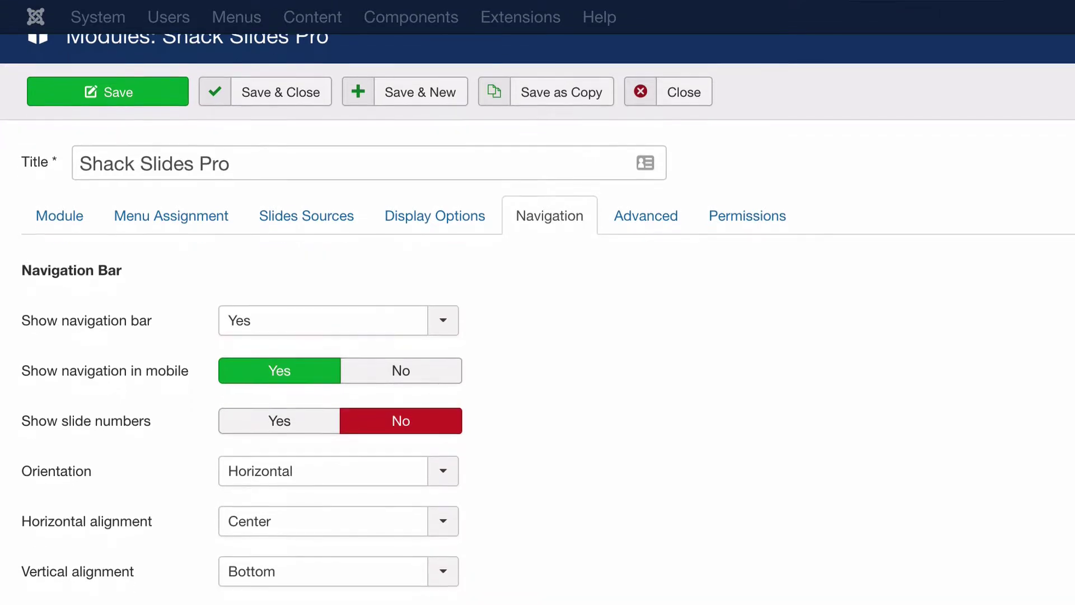
scroll(551, 249, "down", 3)
scroll(537, 320, "down", 12)
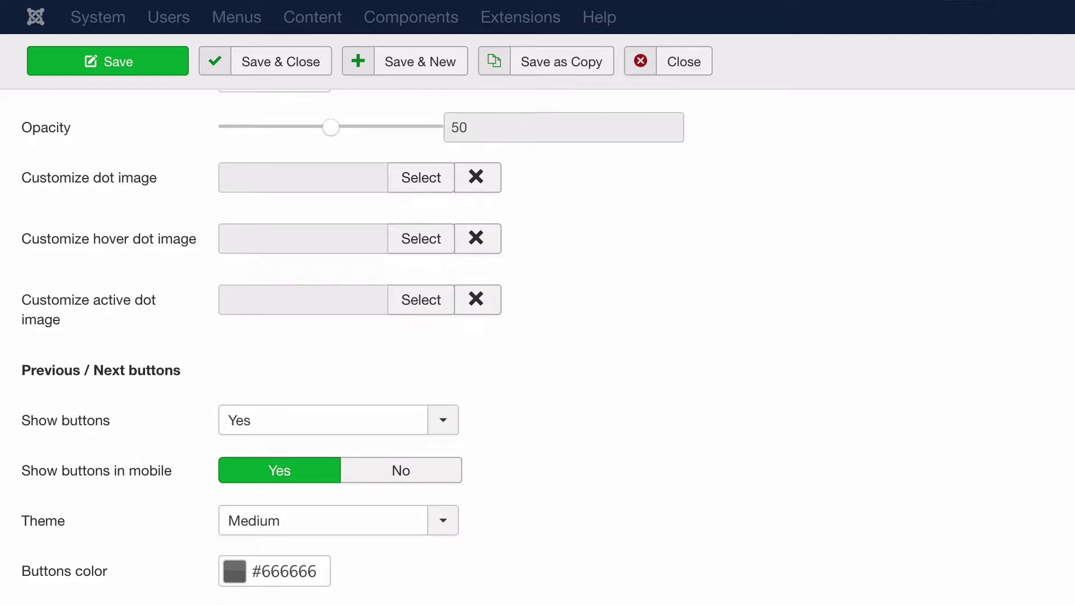
scroll(893, 432, "down", 1)
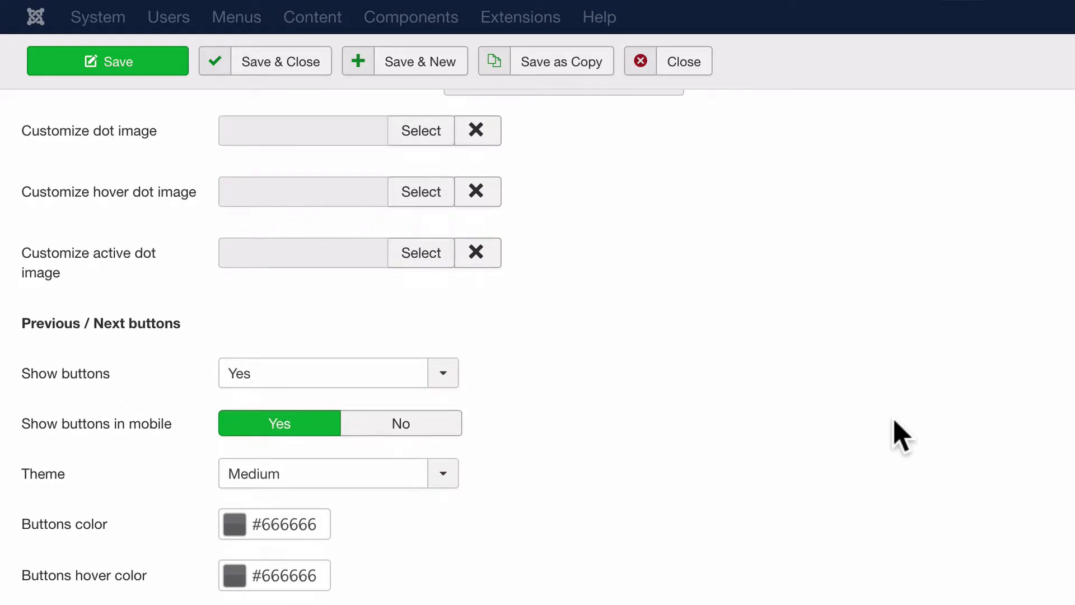
left_click(404, 474)
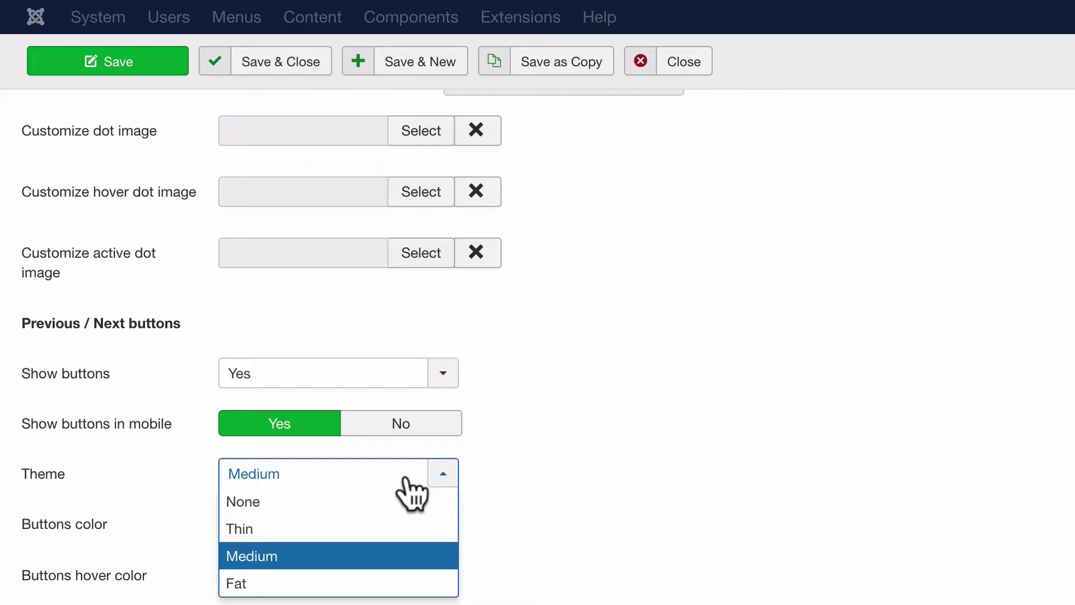
left_click(325, 578)
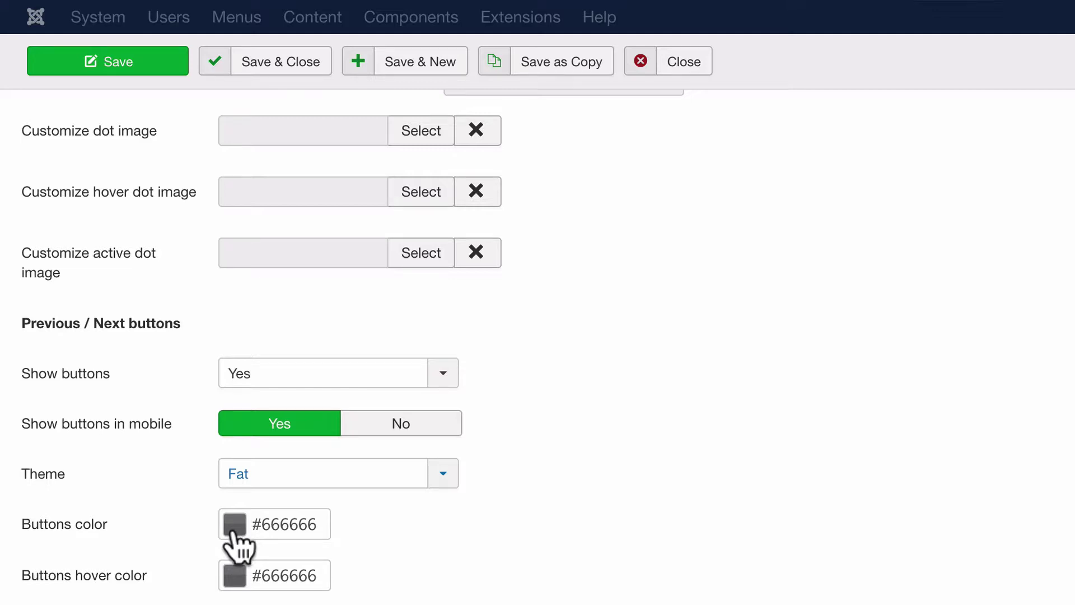
Set the navigation buttons colour to magenta #df17ed.
left_click(234, 525)
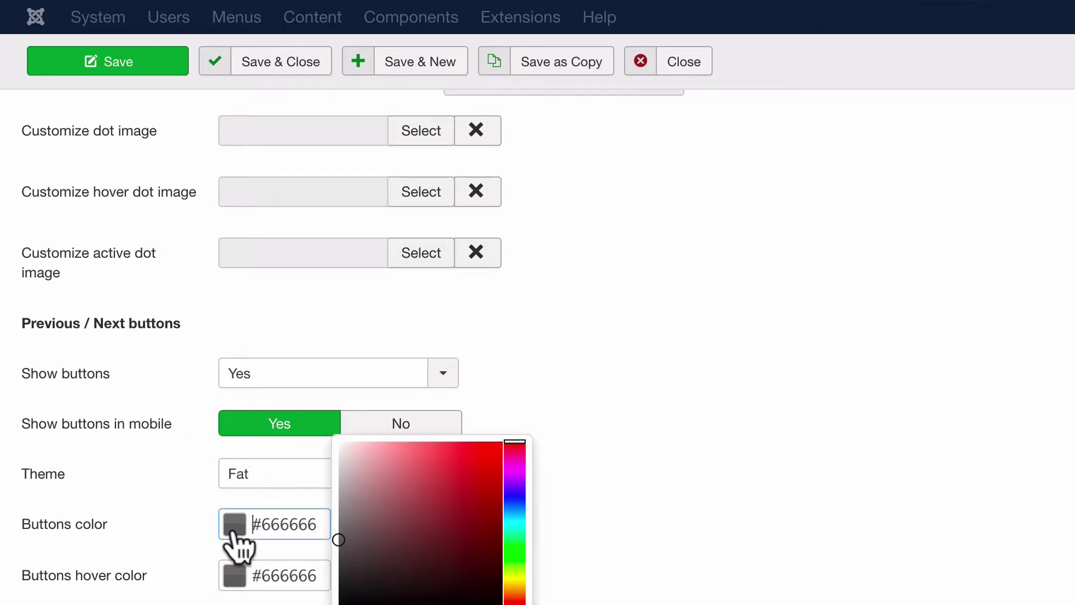
scroll(448, 459, "down", 2)
left_click(512, 368)
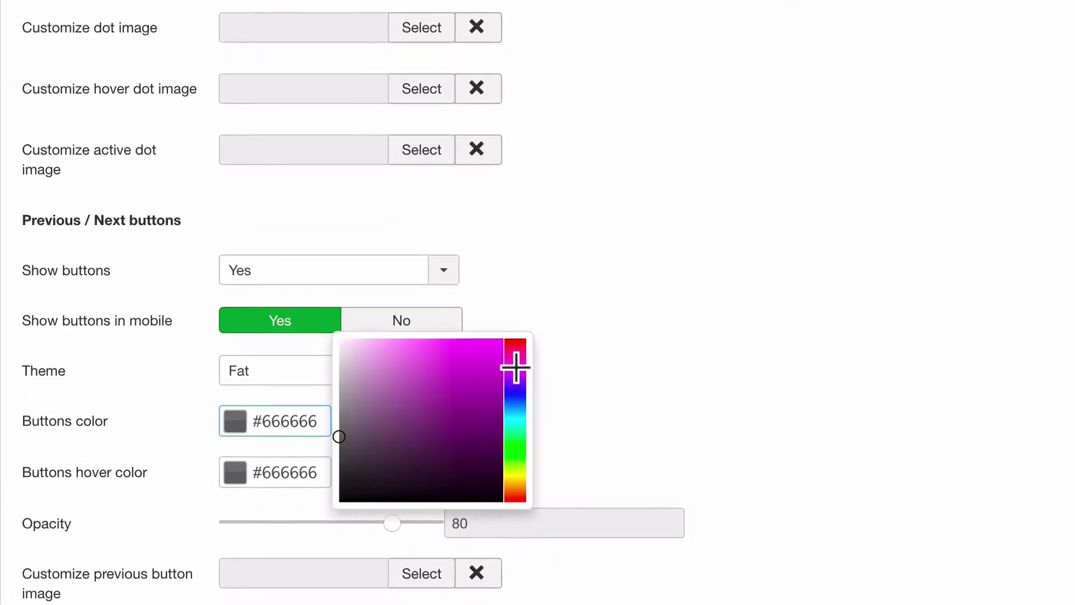
left_click(486, 350)
left_click(547, 299)
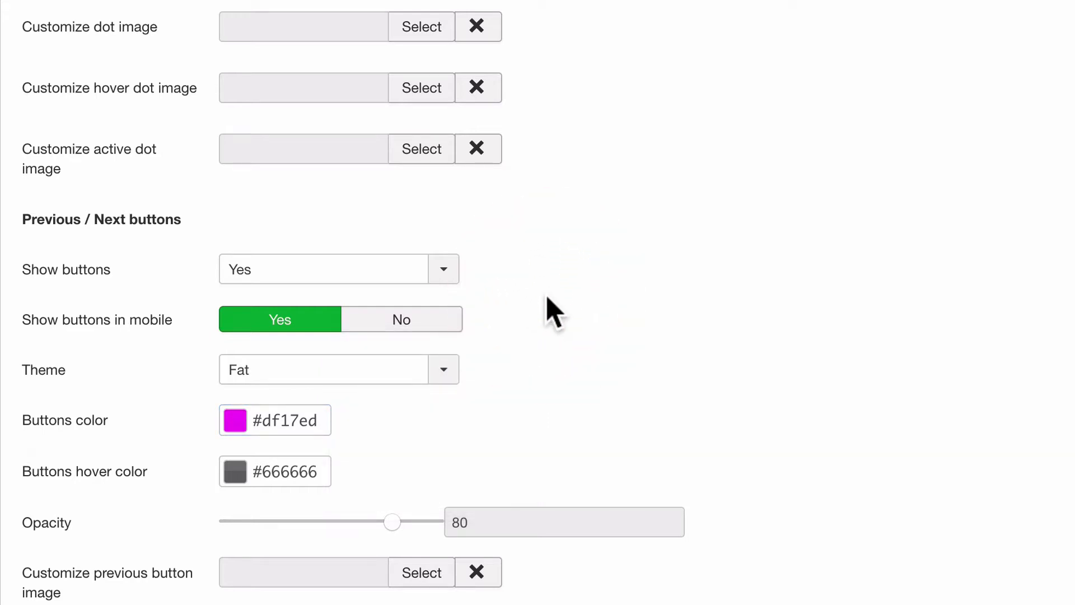
Set the buttons hover colour to green #18d965.
left_click(231, 475)
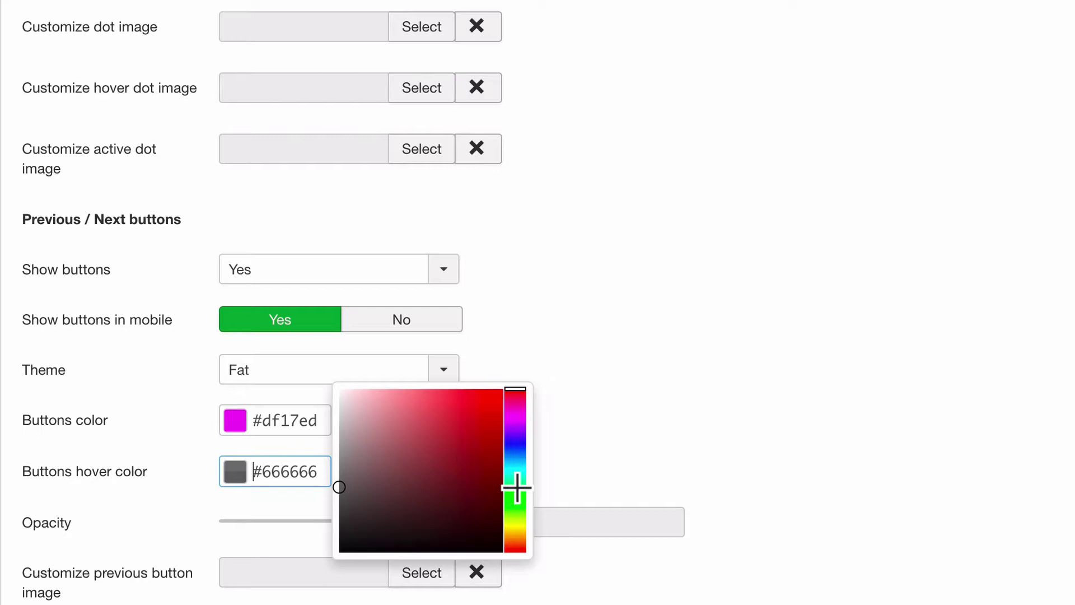
left_click(515, 486)
left_click(484, 417)
left_click(590, 329)
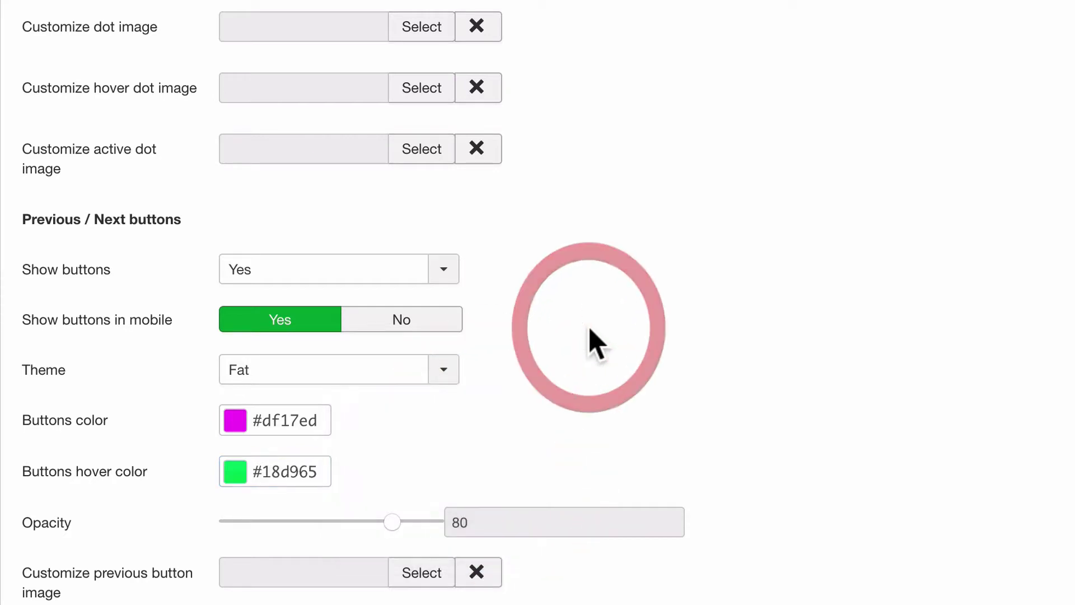
scroll(590, 330, "down", 4)
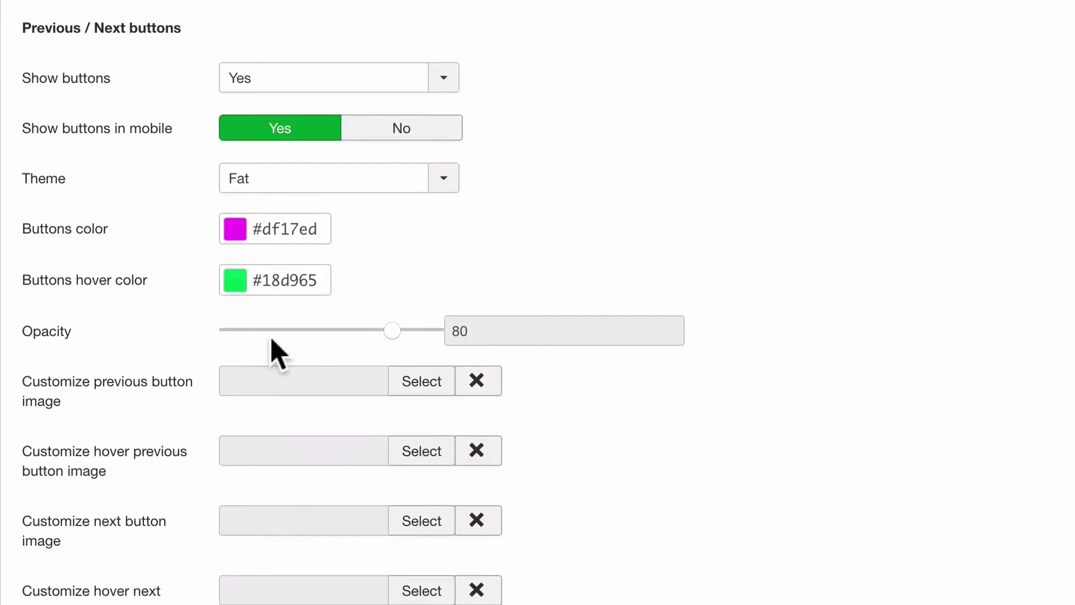
mouse_move(130, 396)
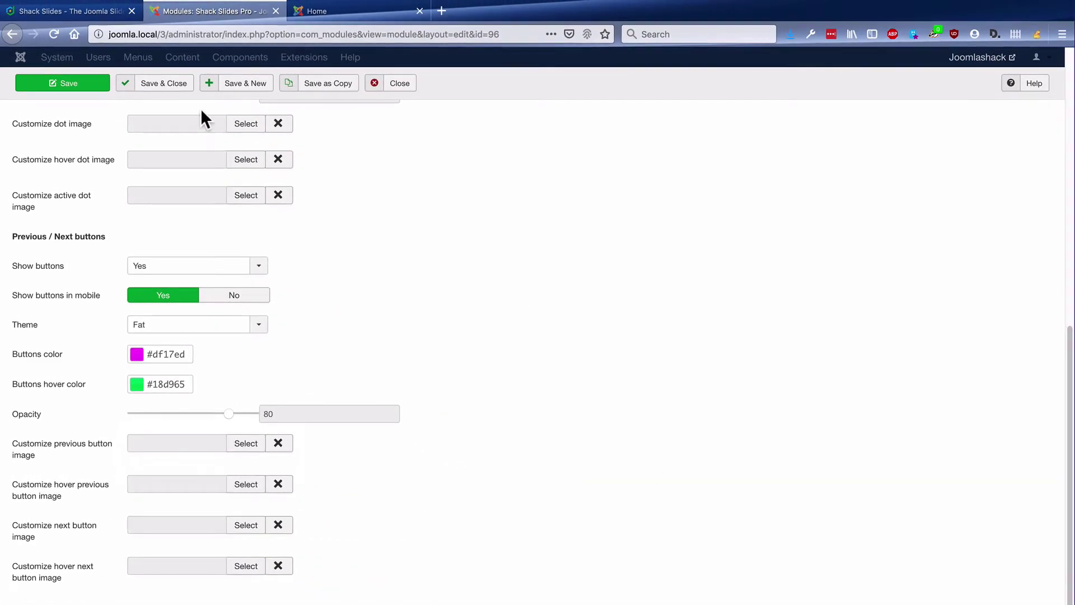
Save the module and reload the site's front page to see the new arrows.
left_click(79, 87)
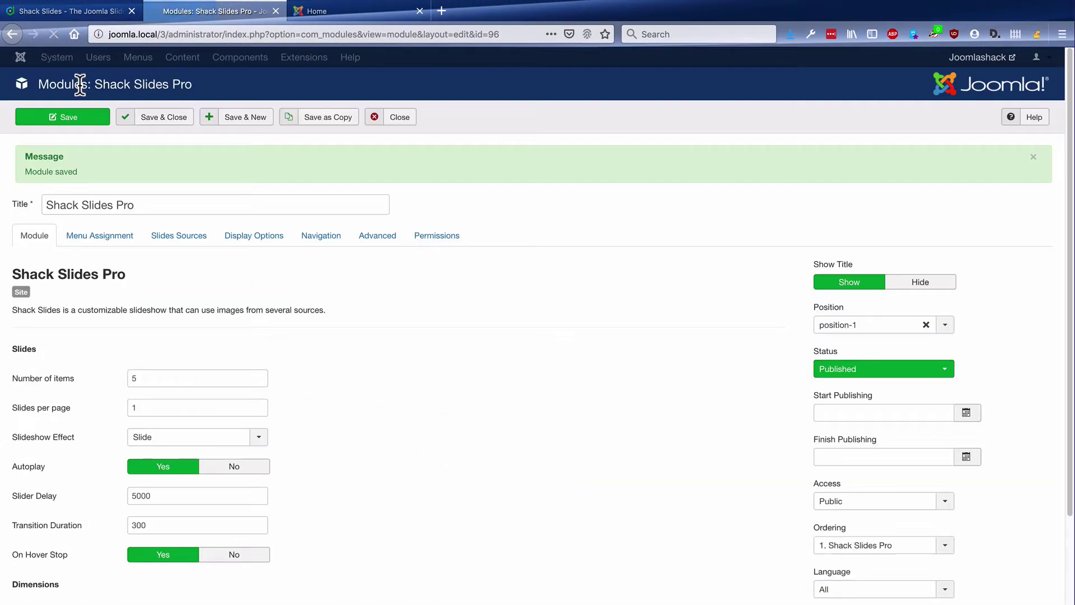
left_click(316, 12)
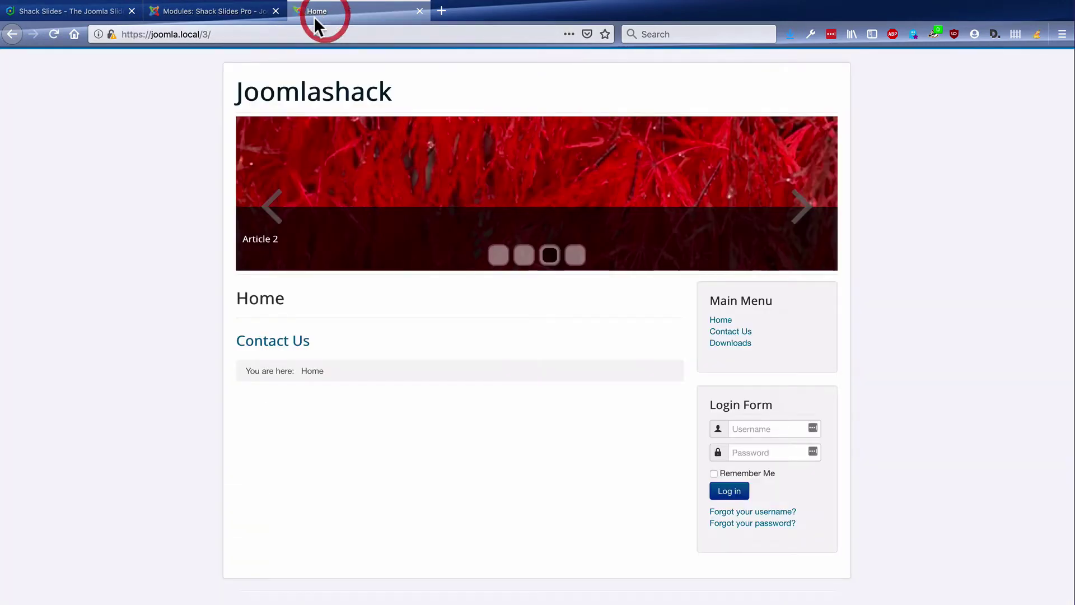
left_click(286, 35)
key("Return")
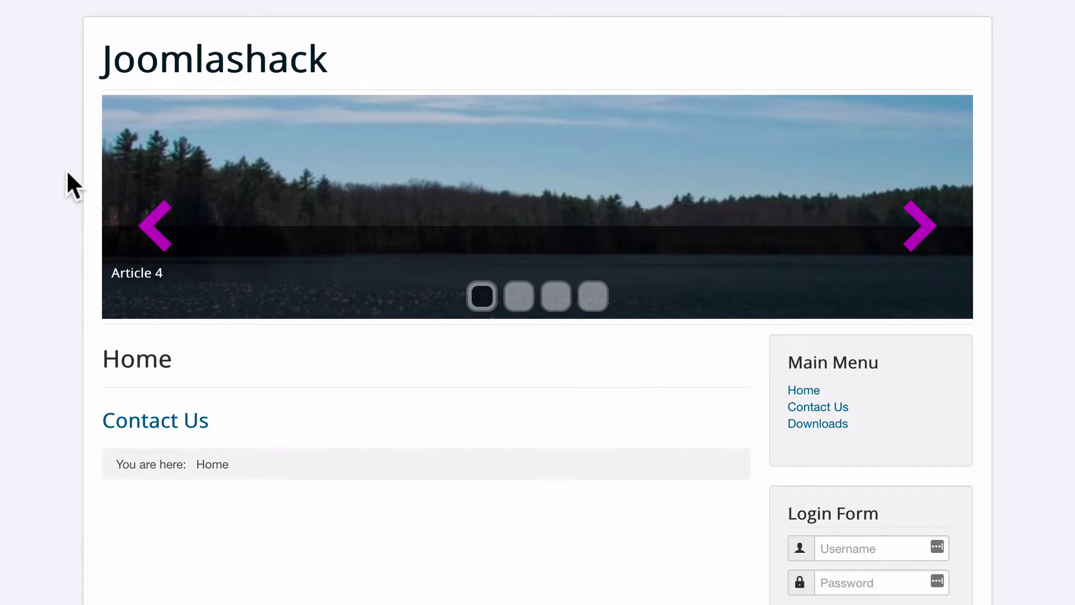
Step the slideshow back two slides, confirming the magenta arrows turn green on hover.
left_click(155, 226)
left_click(155, 226)
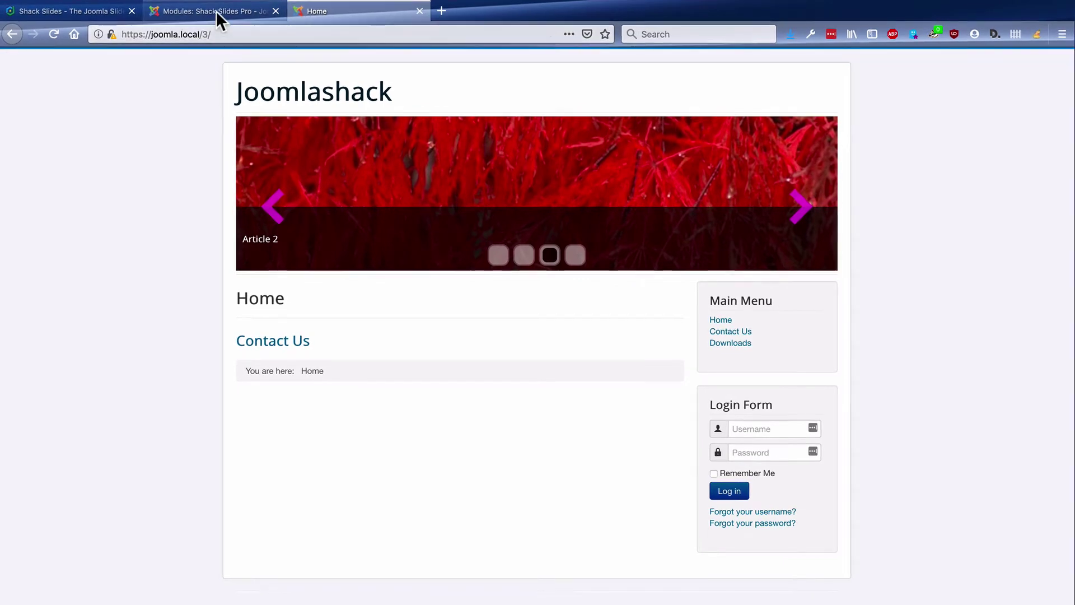
left_click(215, 11)
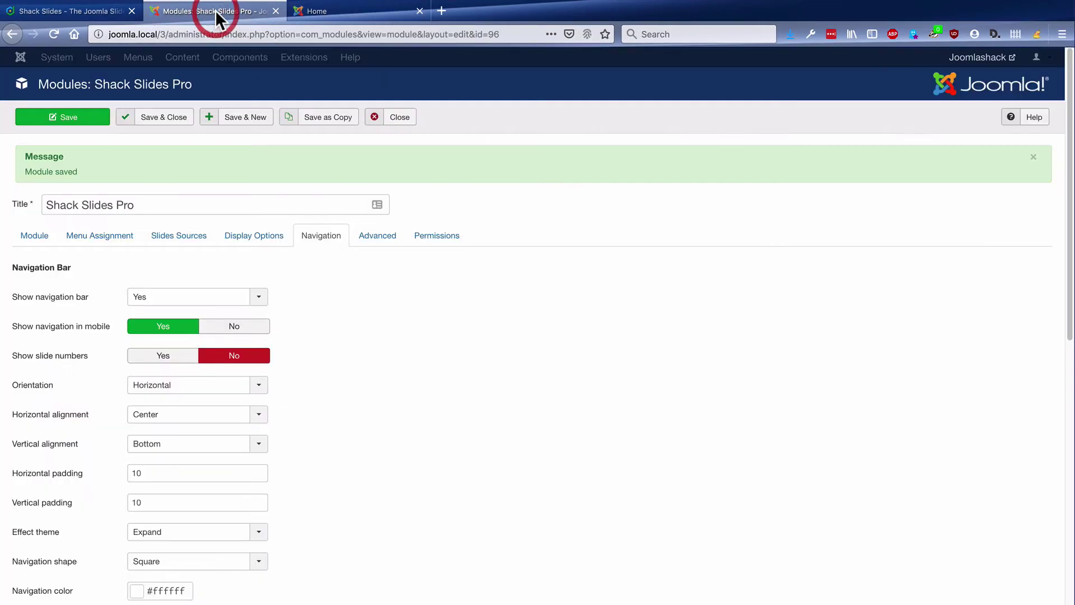
Change the navigation effect theme from Expand to Hover inside.
scroll(364, 394, "down", 3)
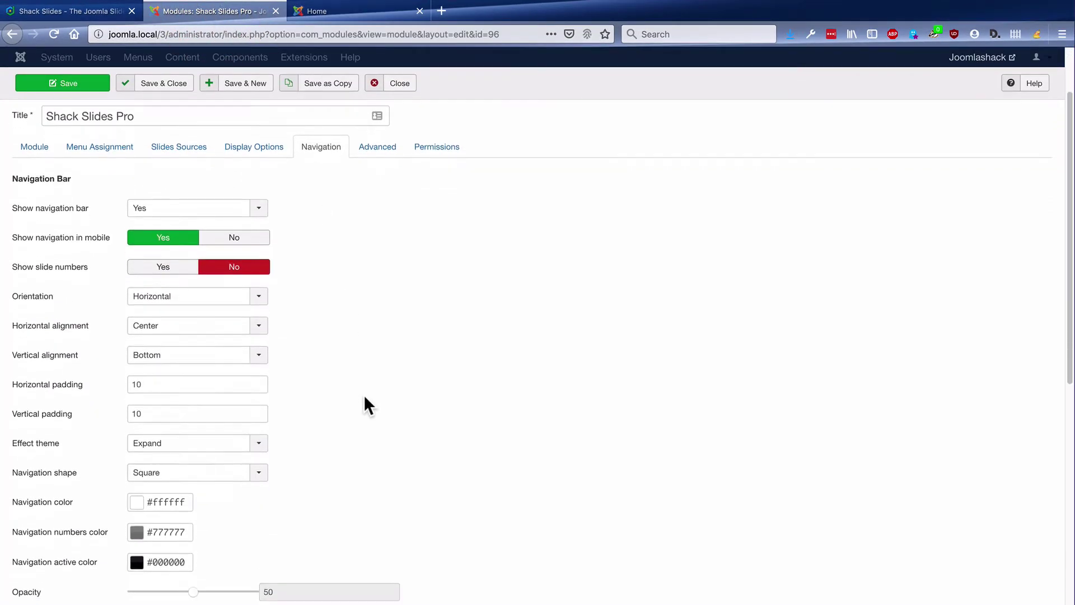
scroll(364, 394, "down", 2)
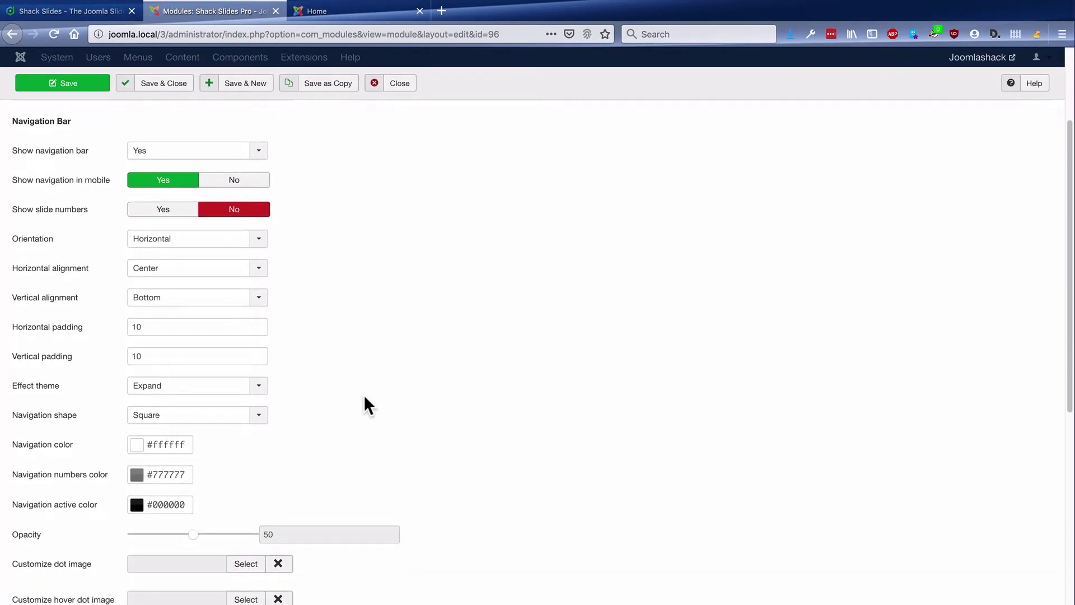
scroll(364, 394, "down", 6)
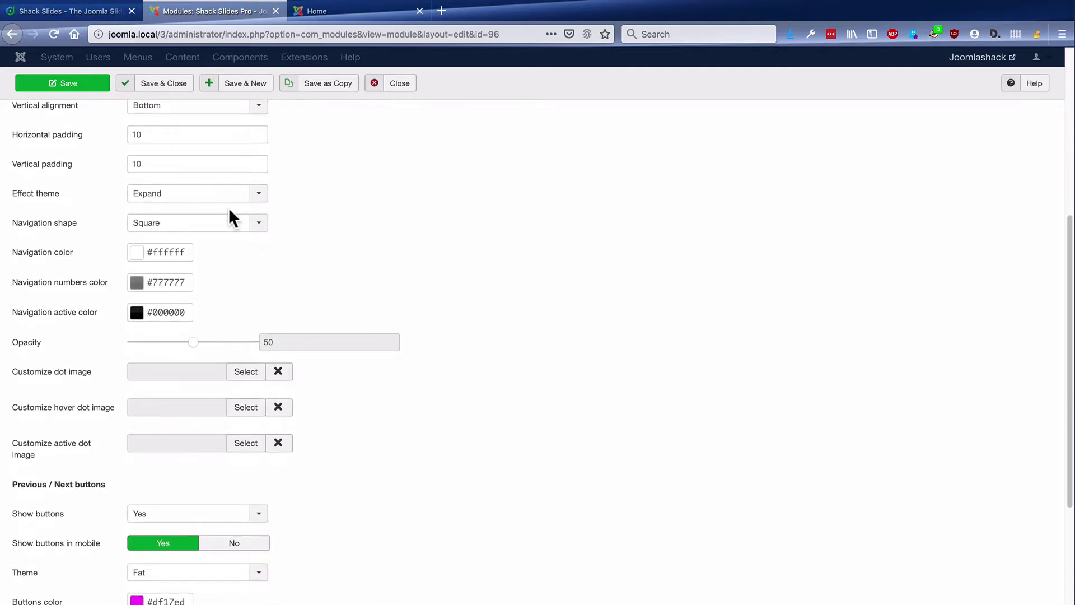
left_click(225, 196)
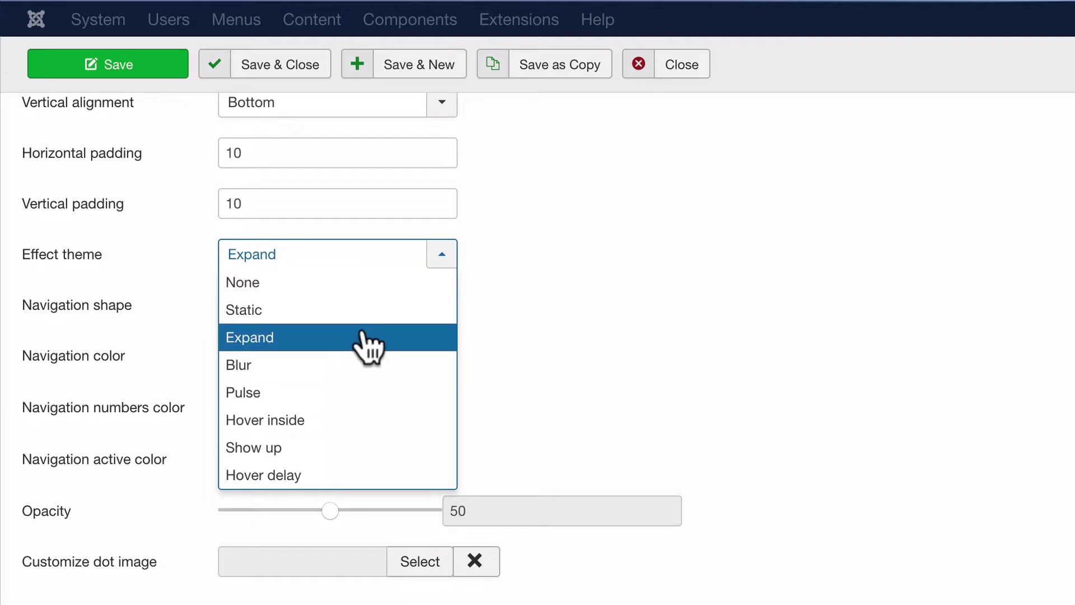
scroll(334, 422, "down", 1)
left_click(335, 423)
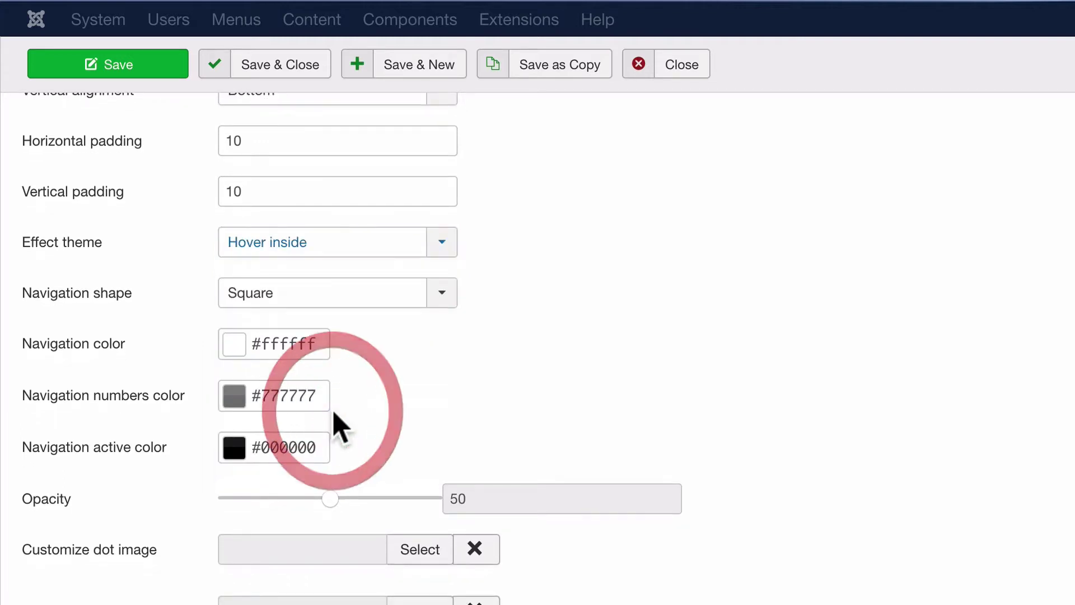
Save the Hover inside module setting and reload the front page.
left_click(108, 60)
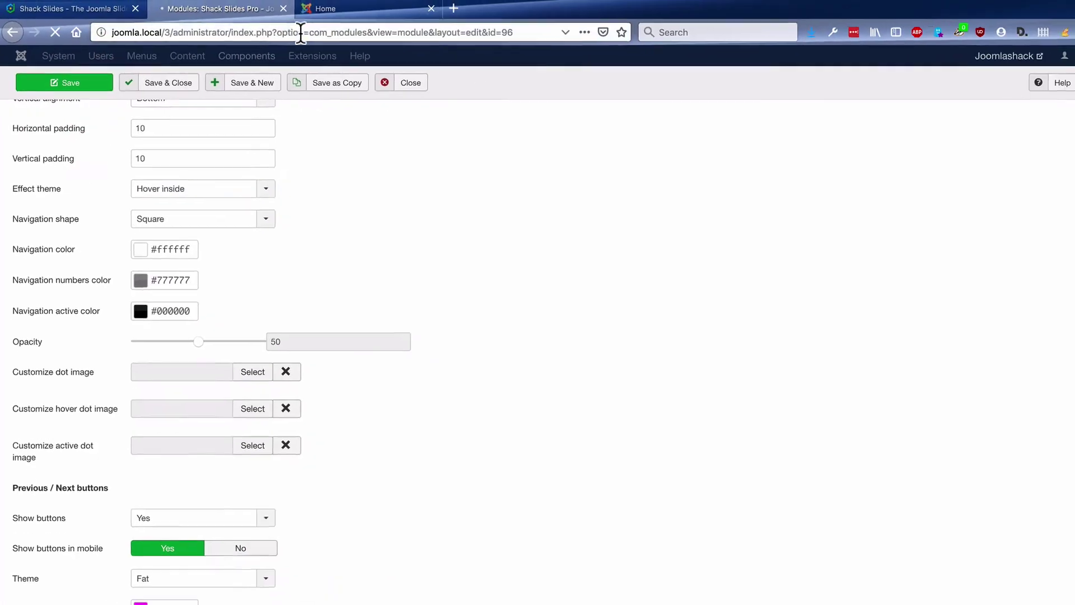
left_click(312, 12)
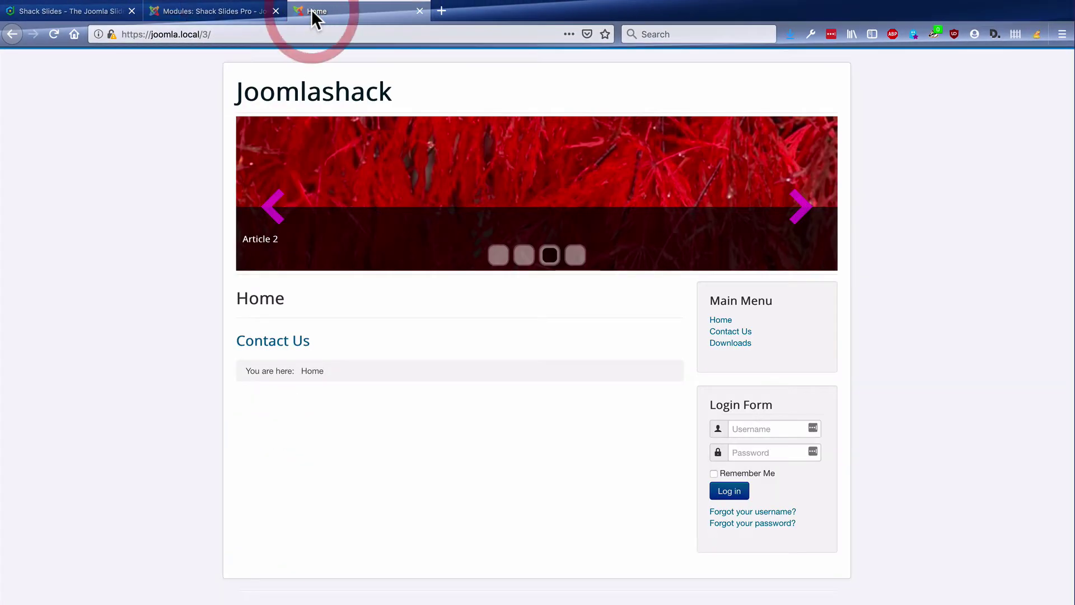
left_click(270, 29)
key("Return")
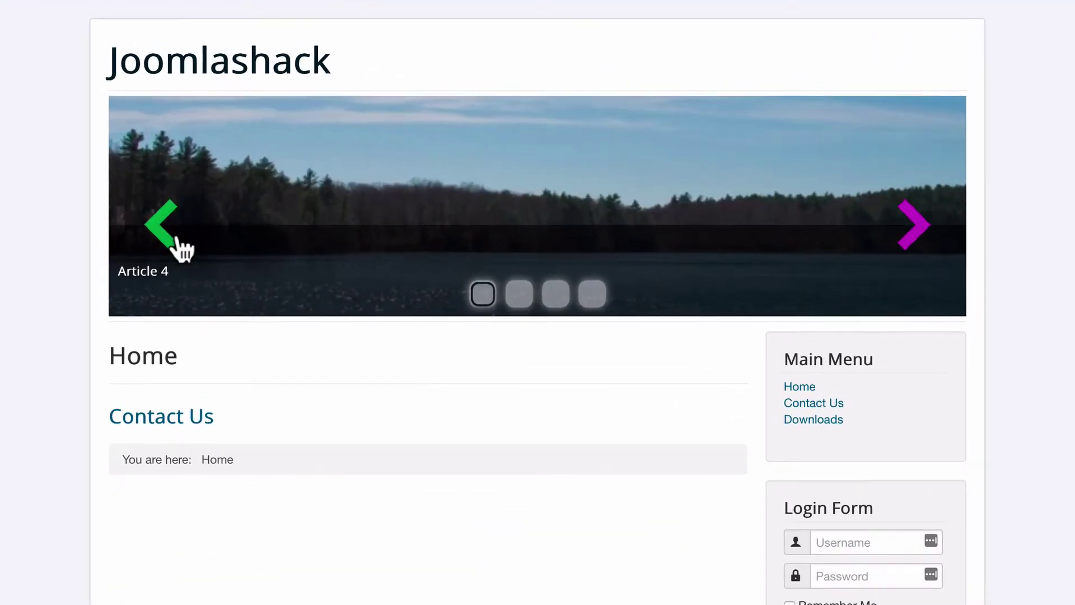
Step the slideshow back two slides to check the navigation, then return to Articles.
left_click(282, 216)
left_click(283, 215)
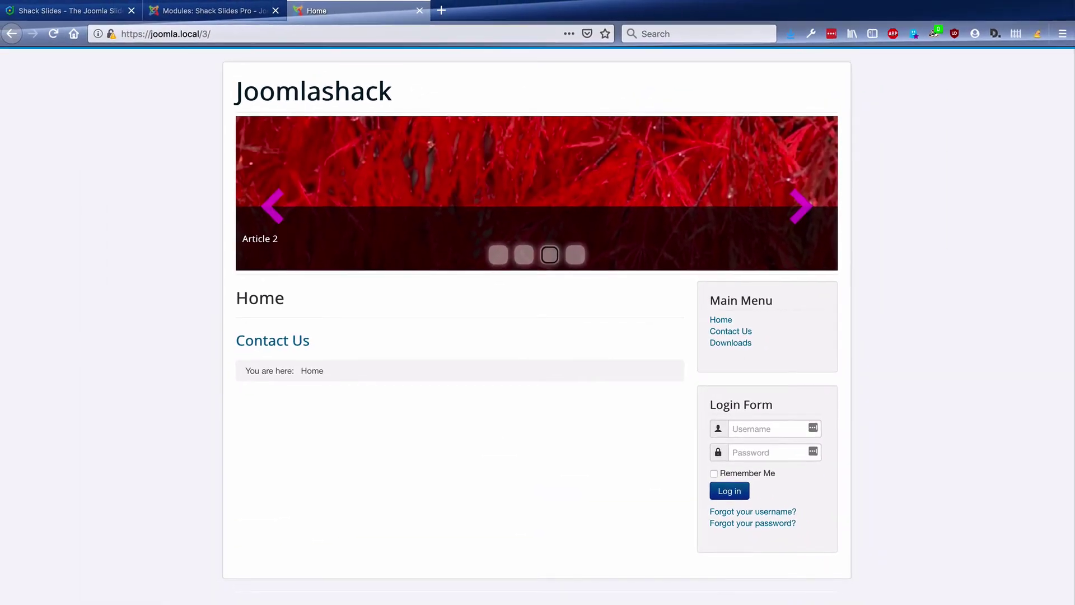
key("ctrl+shift+Tab")
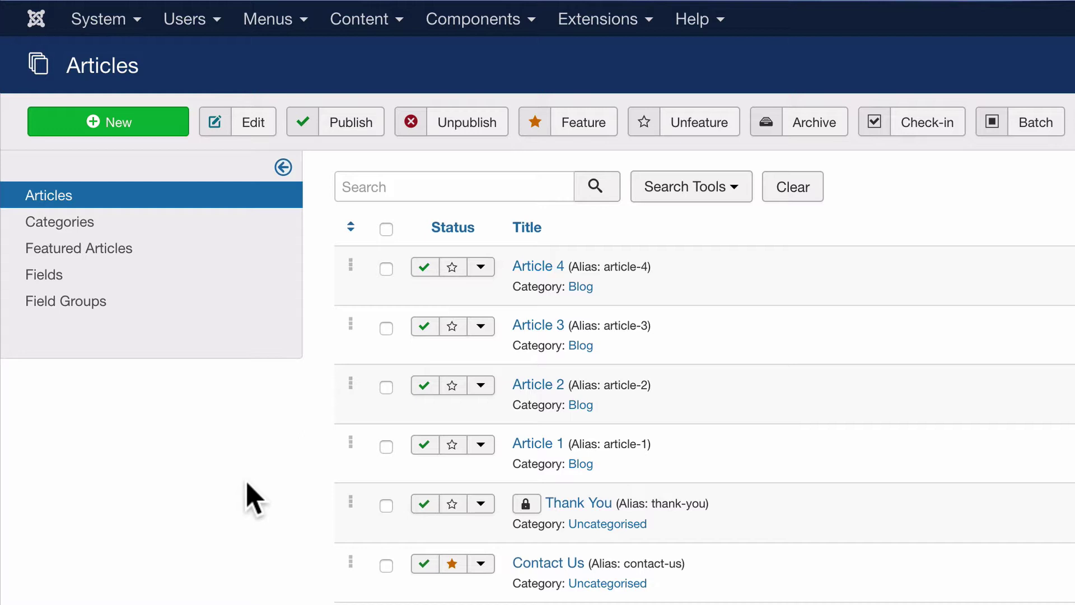
Create a new article titled 'Article 5'.
left_click(127, 125)
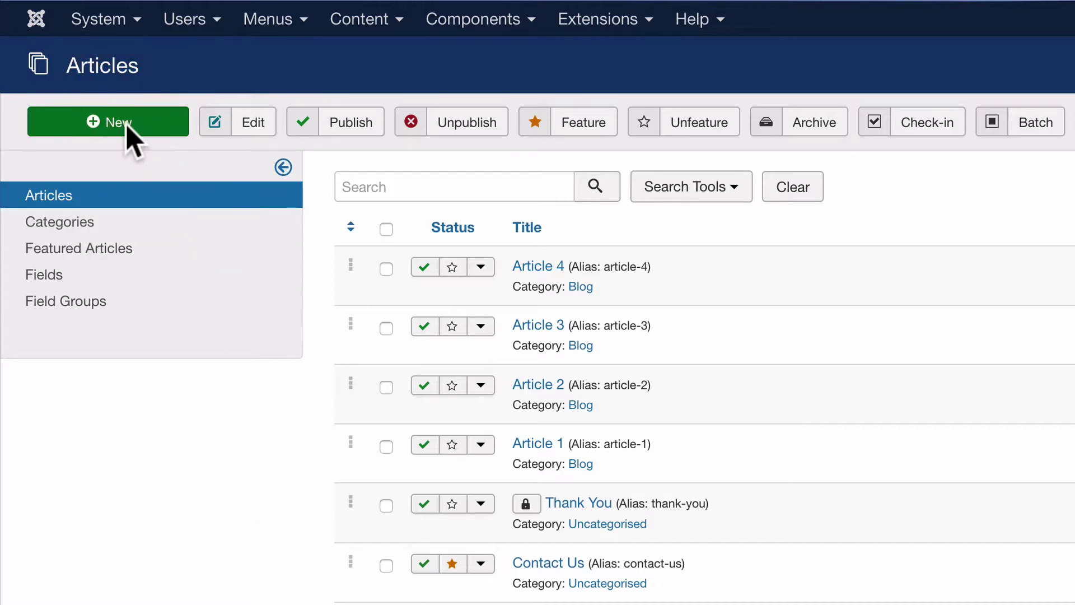
left_click(194, 196)
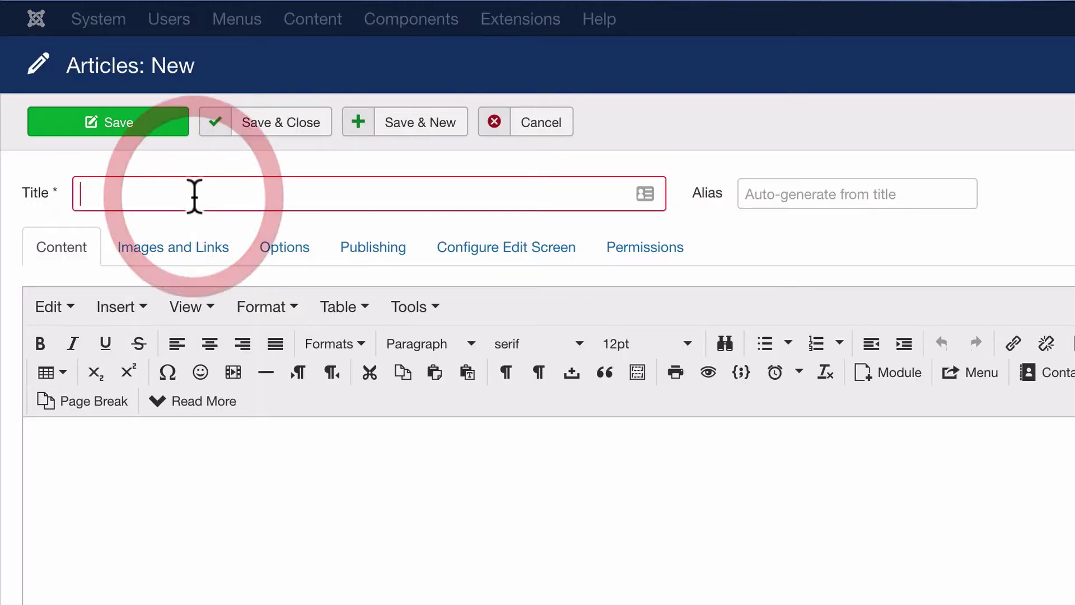
type("Article")
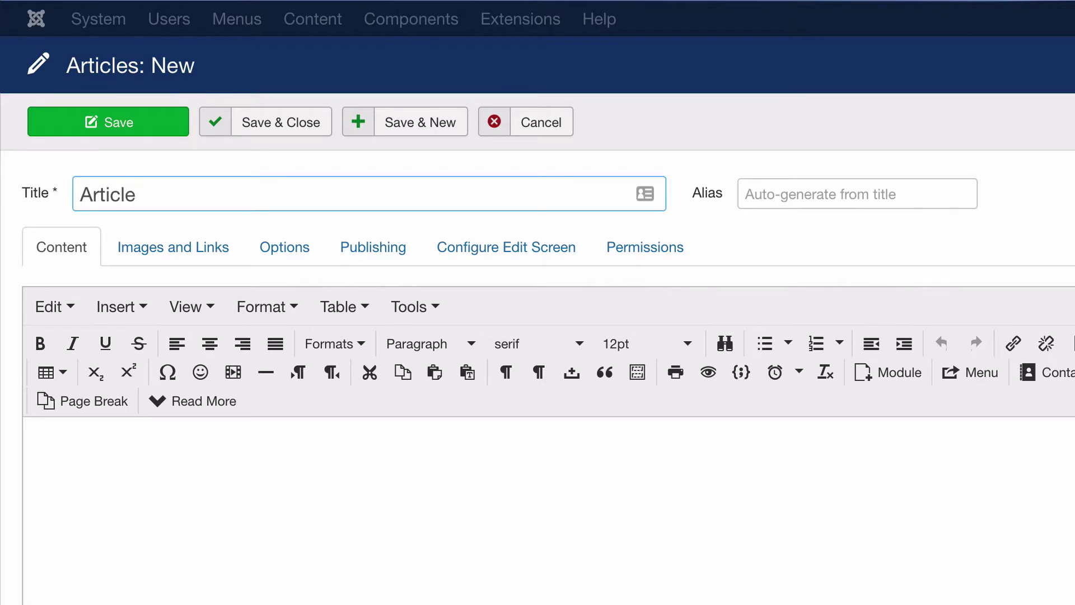
type(" 5")
Set the article's intro image to images/headers/windows.jpg.
left_click(196, 252)
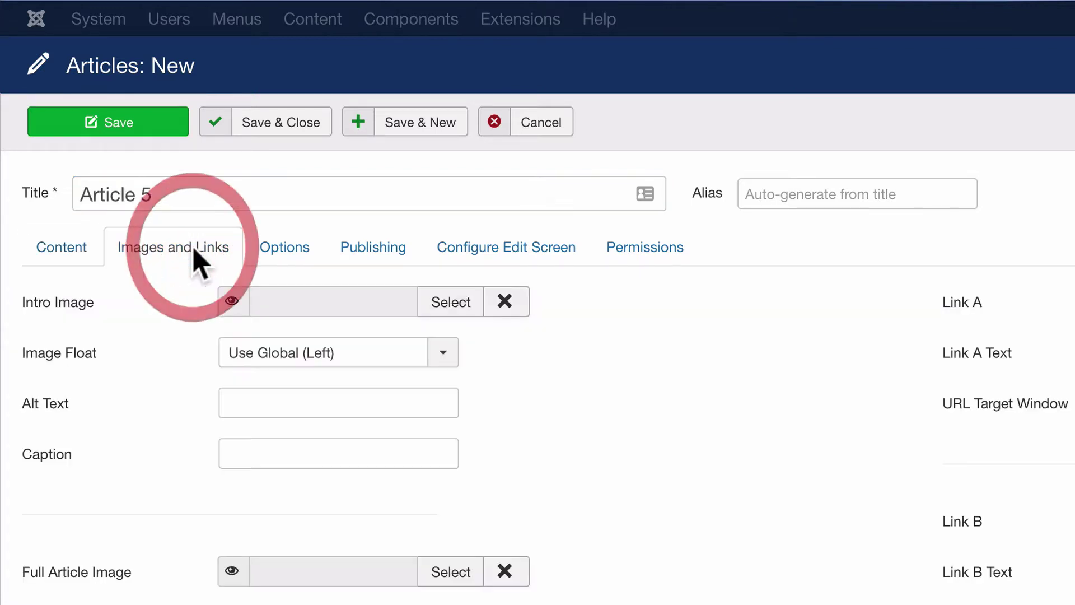
left_click(437, 302)
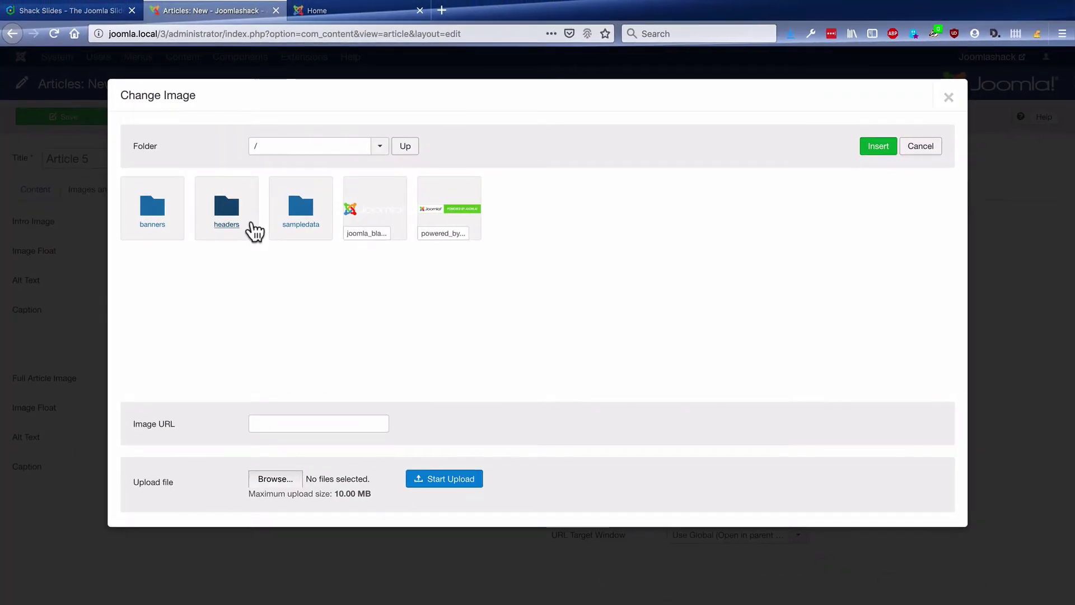
left_click(151, 217)
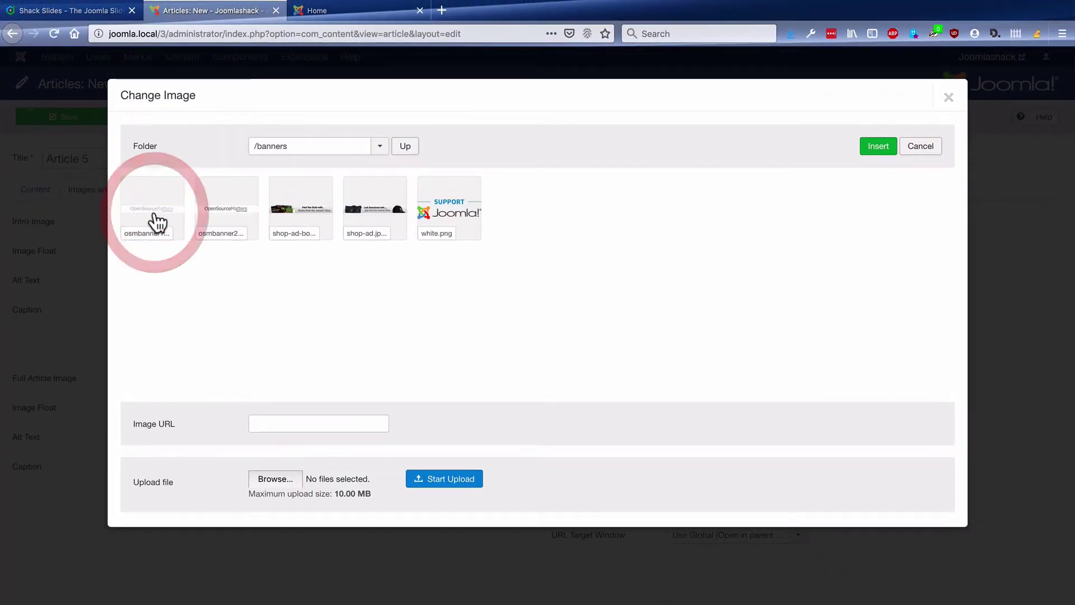
left_click(324, 149)
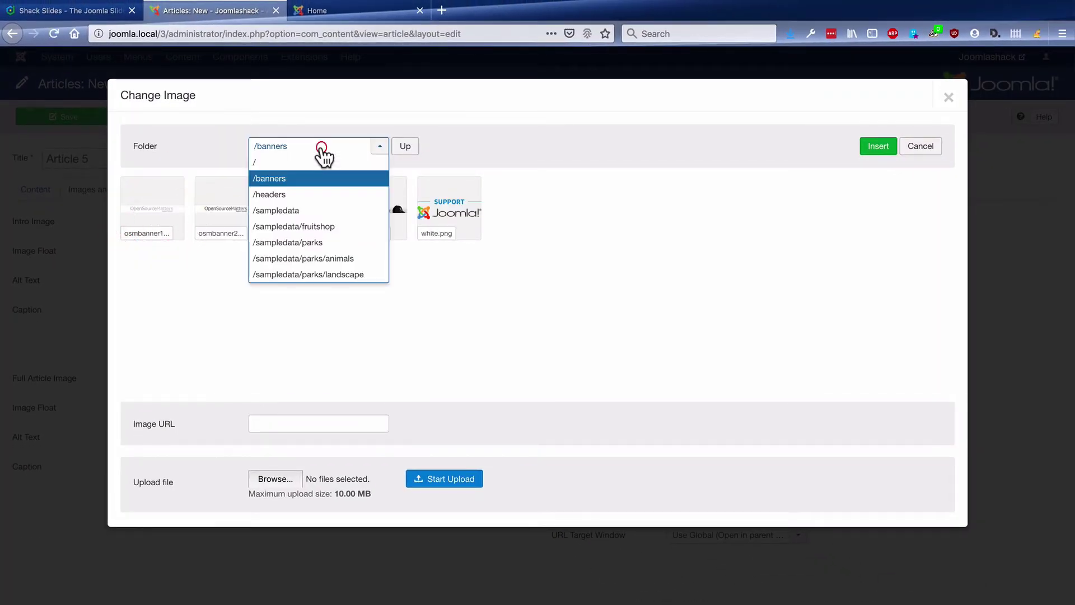
left_click(284, 203)
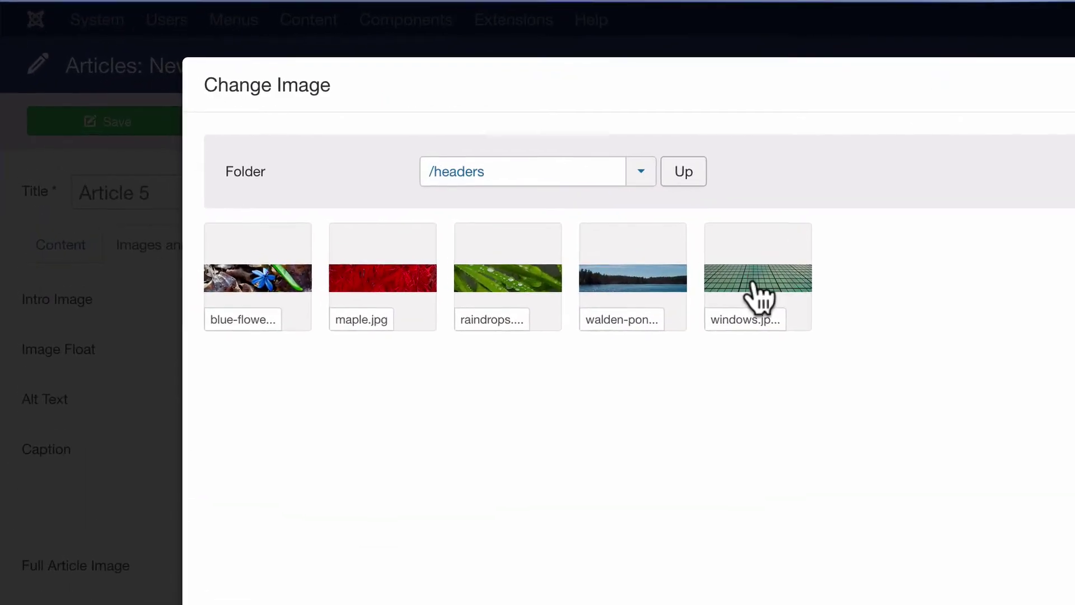
left_click(445, 213)
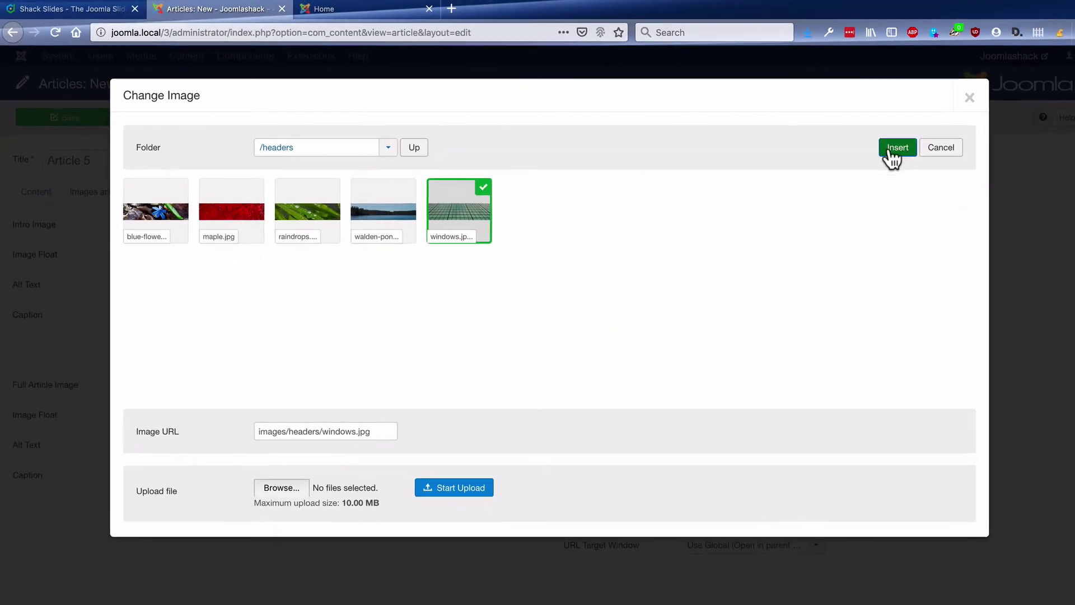
left_click(876, 143)
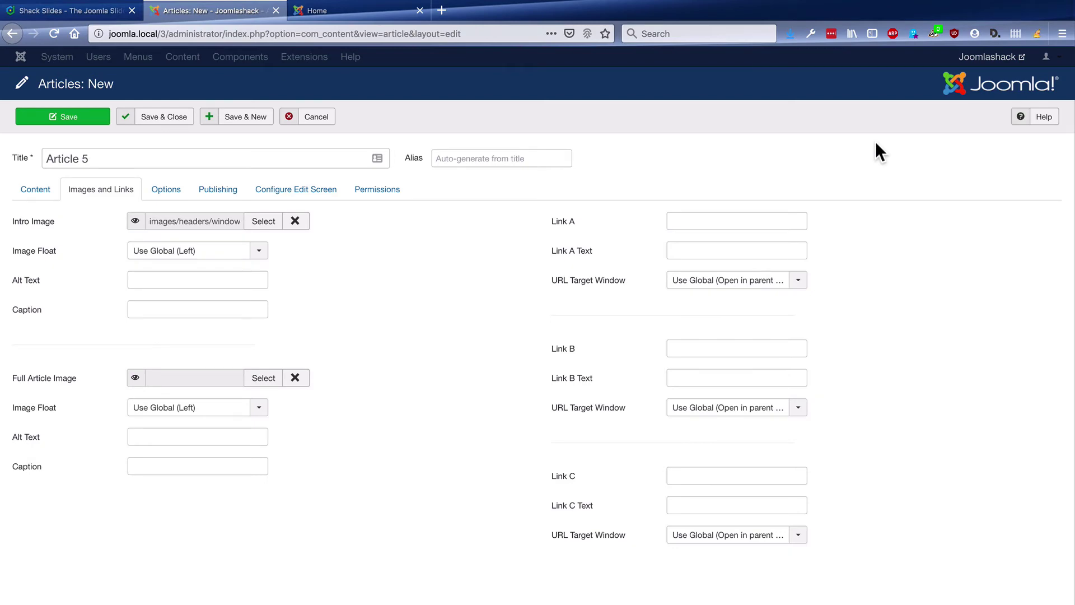
Save Article 5, then move it into the Blog category and save and close.
left_click(150, 114)
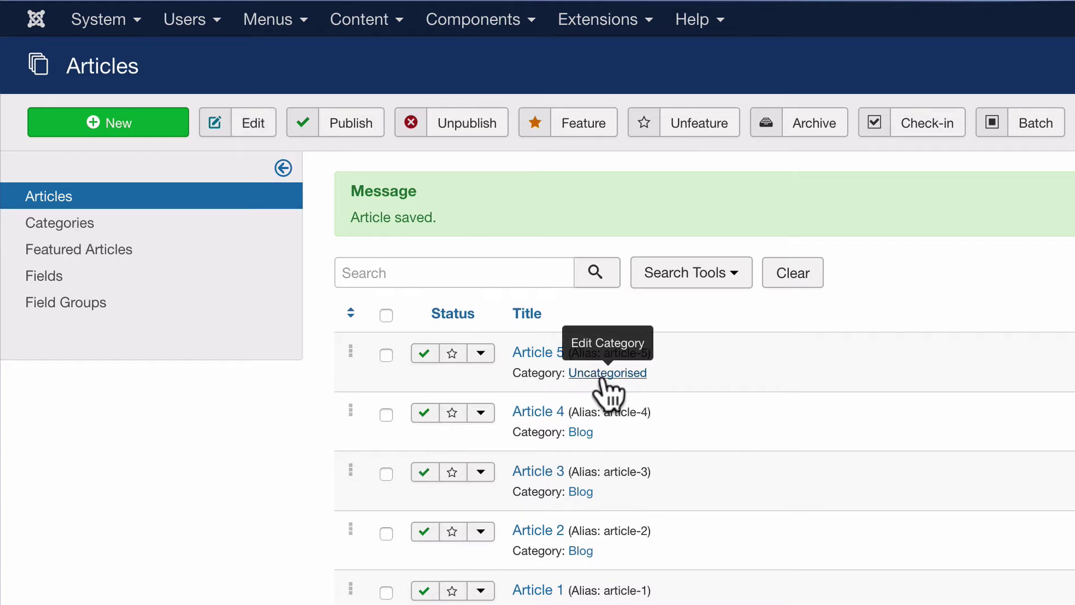
left_click(540, 353)
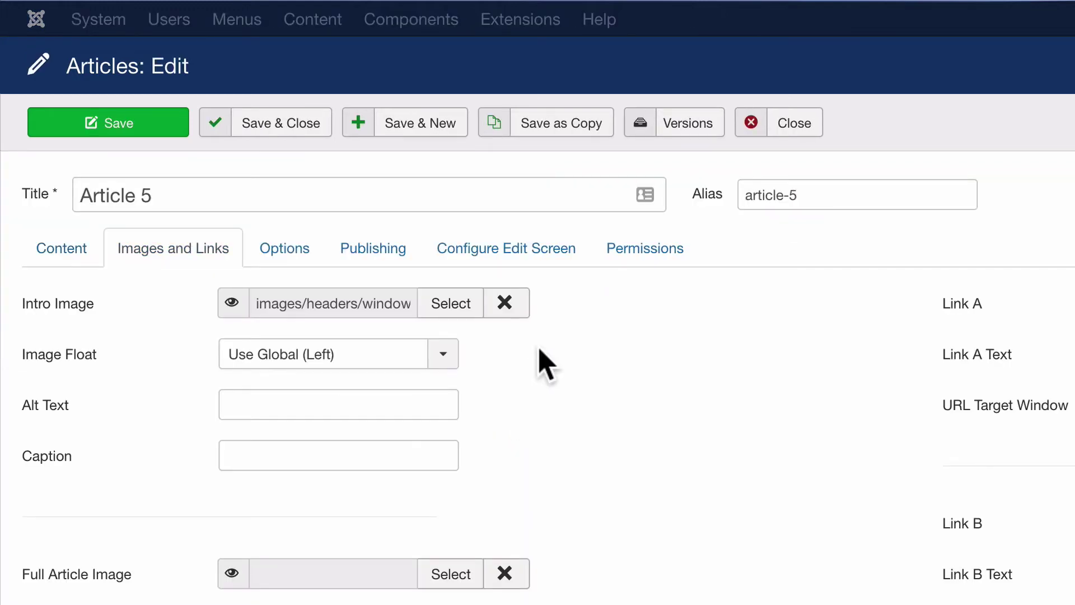
left_click(76, 238)
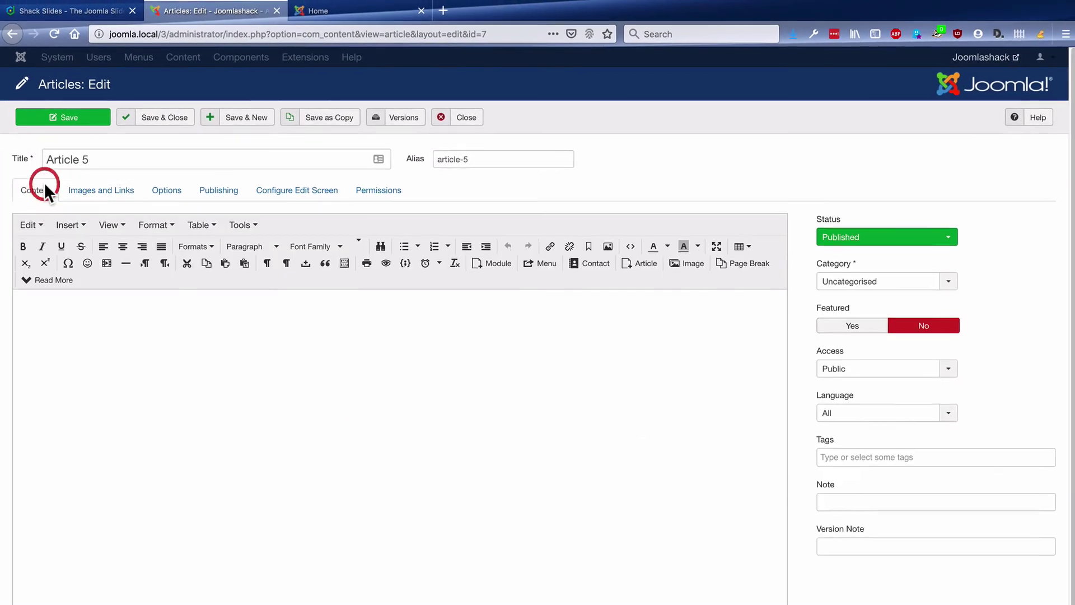
left_click(868, 280)
left_click(845, 330)
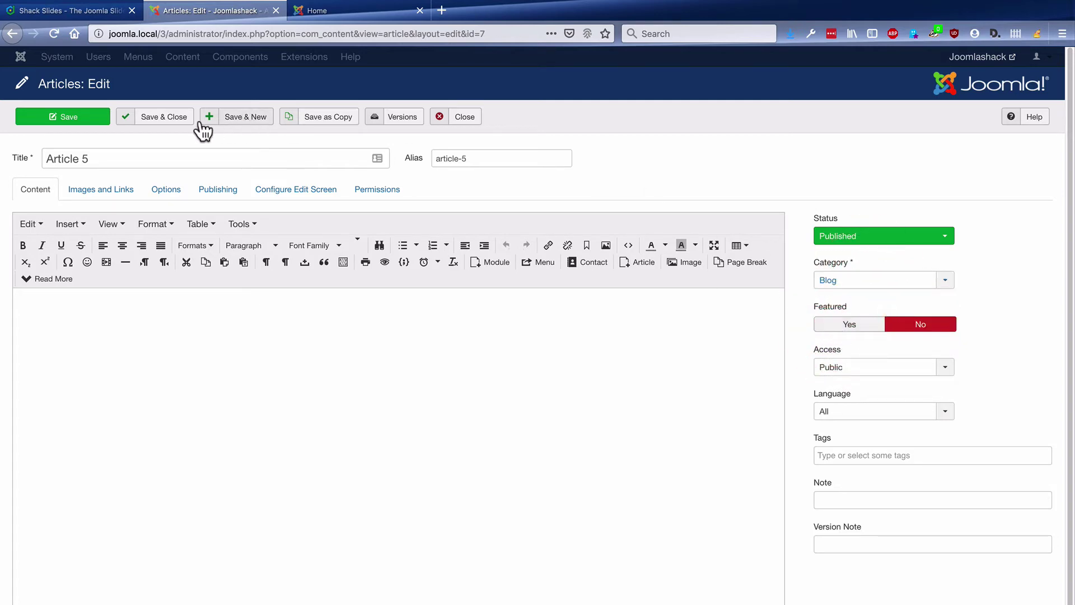
left_click(175, 118)
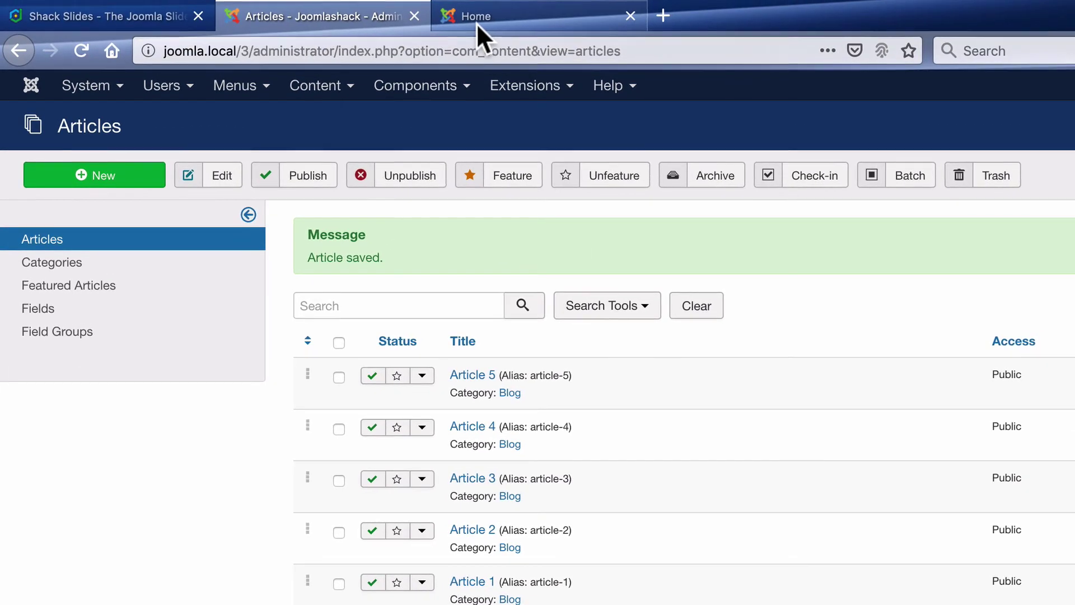
View the front-page slideshow, now showing the Article 5 slide among five.
left_click(476, 23)
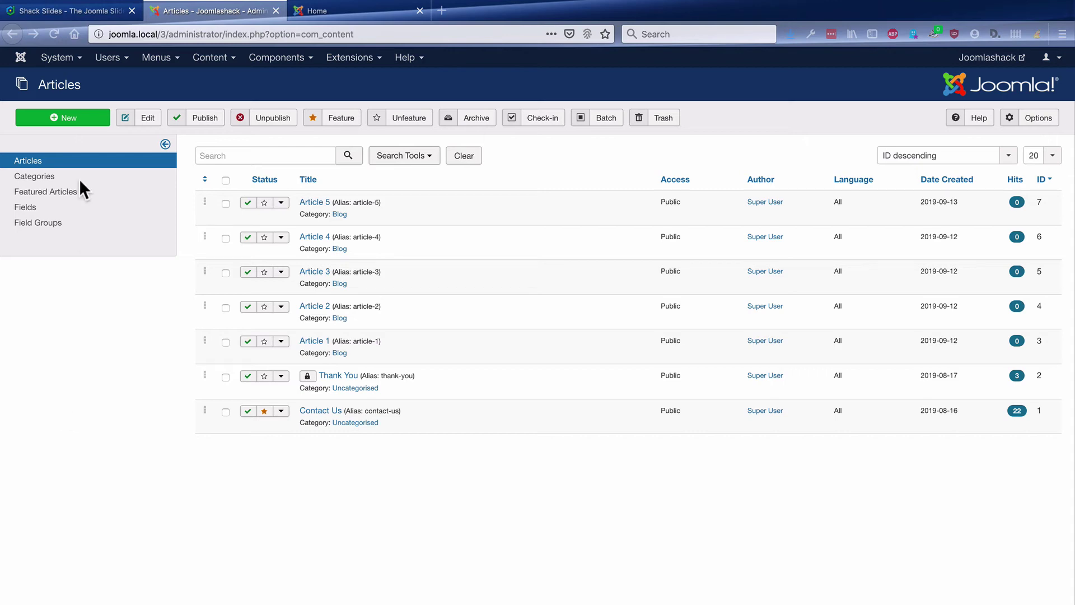
left_click(66, 9)
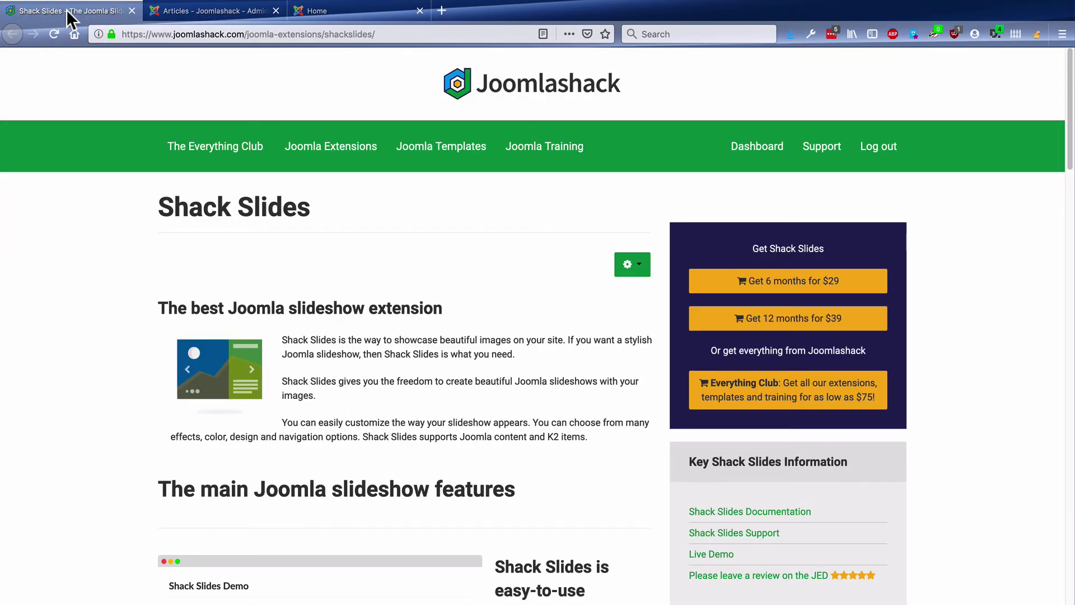